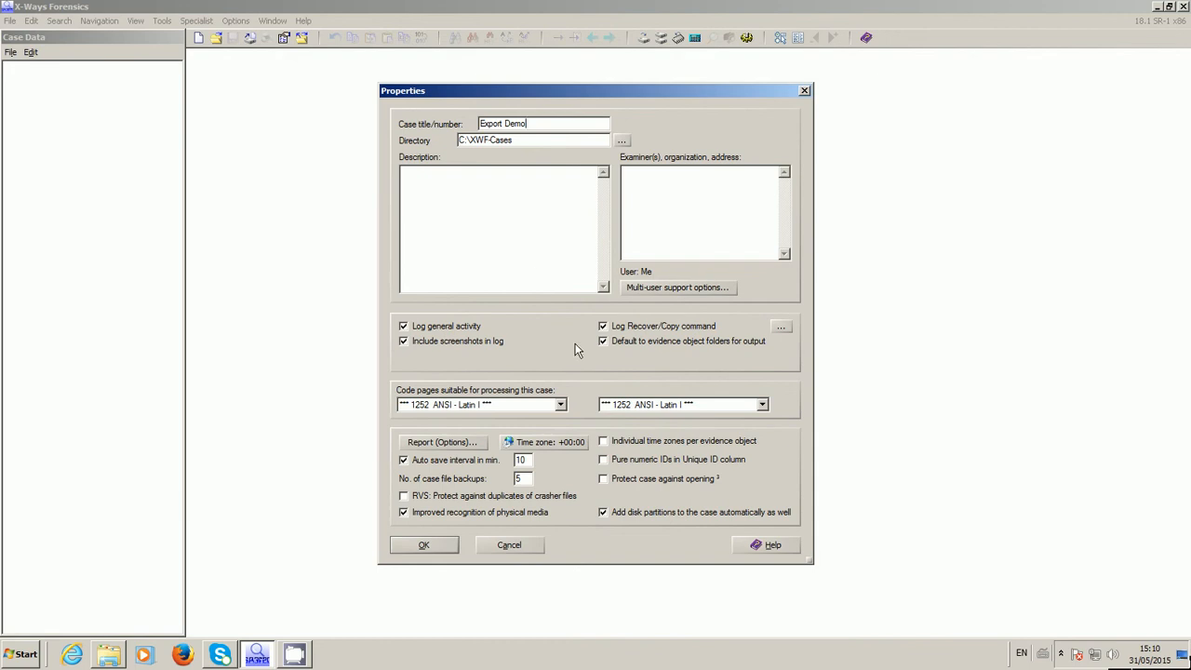
# Set the Recover/Copy log to output Name, Path, Unique ID and Hash, and create the Export Demo case
pyautogui.click(782, 327)
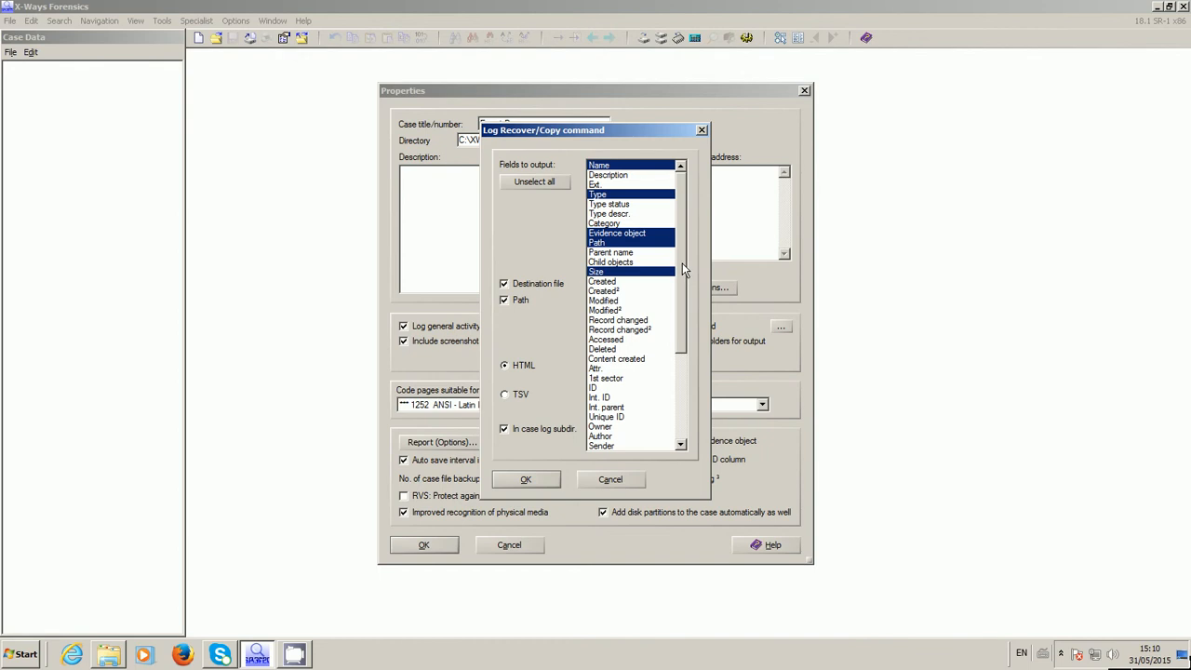
pyautogui.moveTo(681, 218)
pyautogui.mouseDown()
pyautogui.moveTo(674, 327)
pyautogui.moveTo(682, 198)
pyautogui.mouseUp()
pyautogui.click(607, 167)
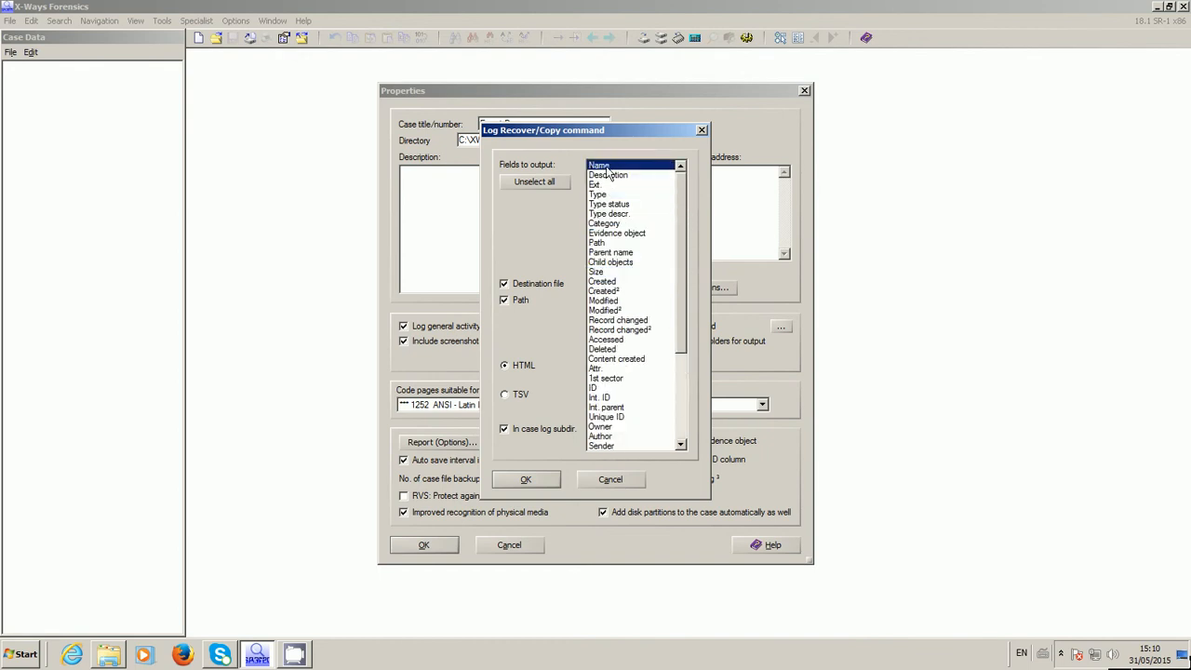
pyautogui.click(598, 243)
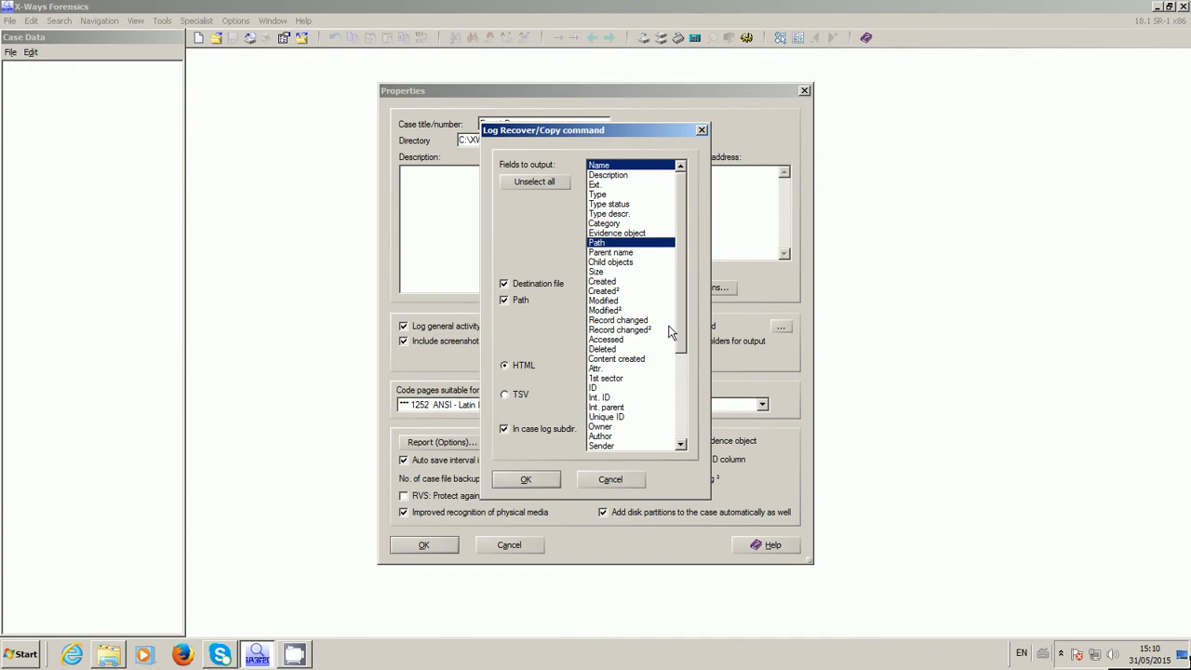
pyautogui.click(617, 418)
pyautogui.moveTo(680, 347); pyautogui.dragTo(680, 449)
pyautogui.click(599, 398)
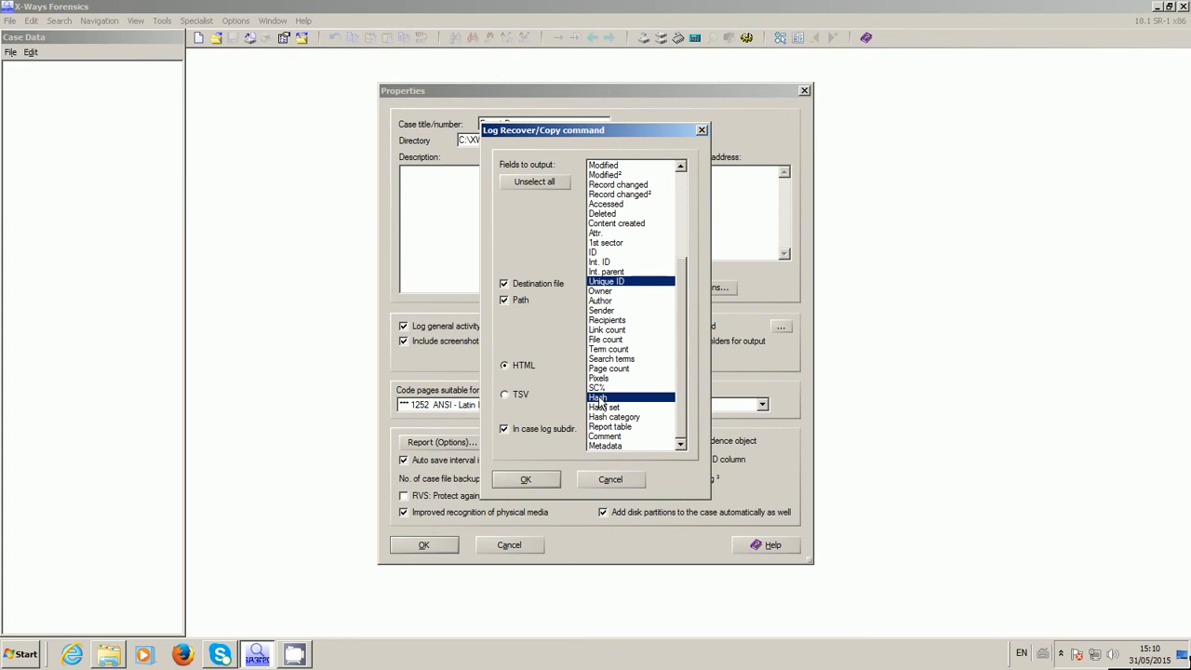
pyautogui.moveTo(680, 382); pyautogui.dragTo(691, 242)
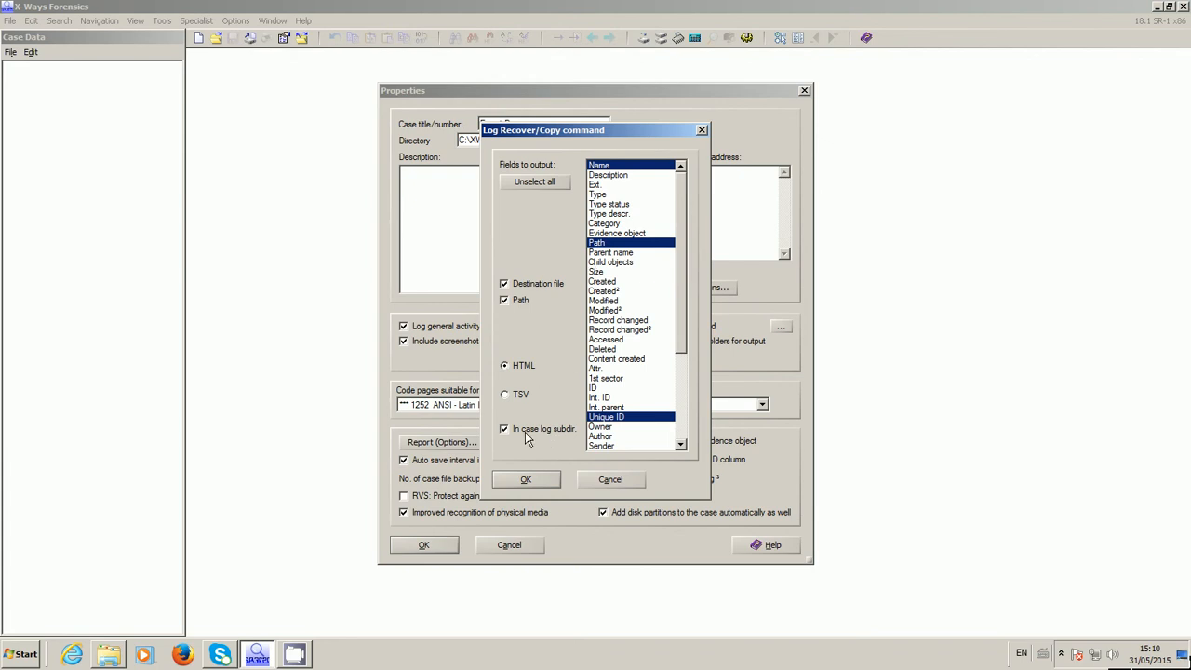
pyautogui.click(522, 481)
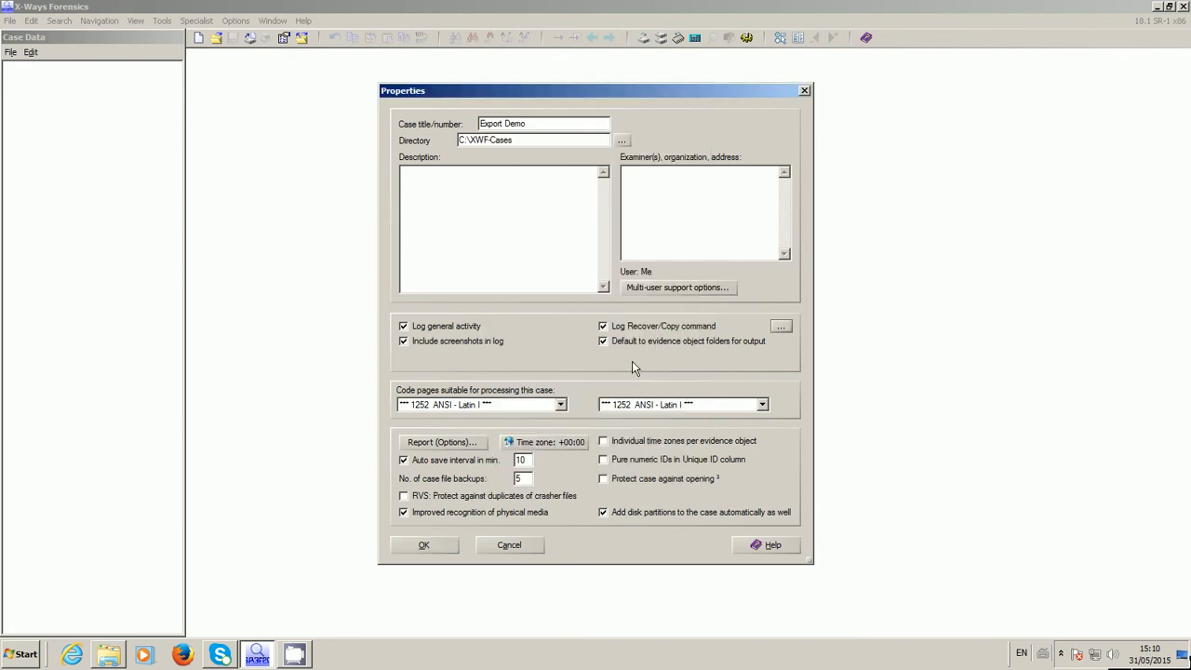
pyautogui.click(422, 549)
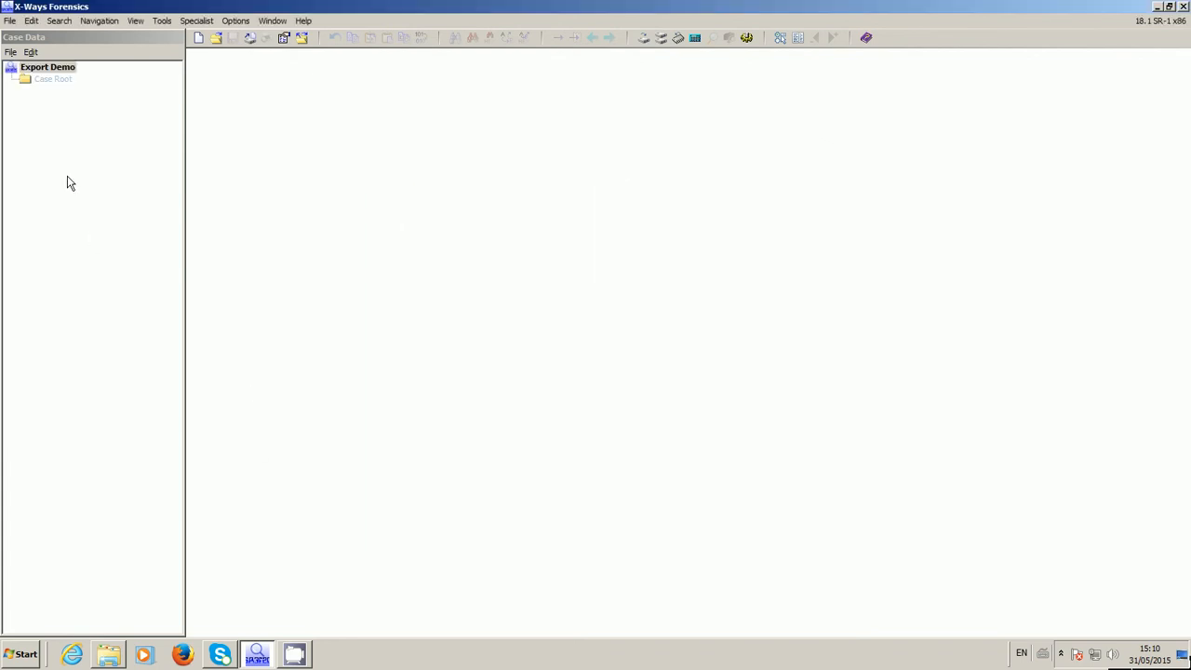
# Add the image NTFS Image.e01 to the Export Demo case
pyautogui.rightClick(47, 71)
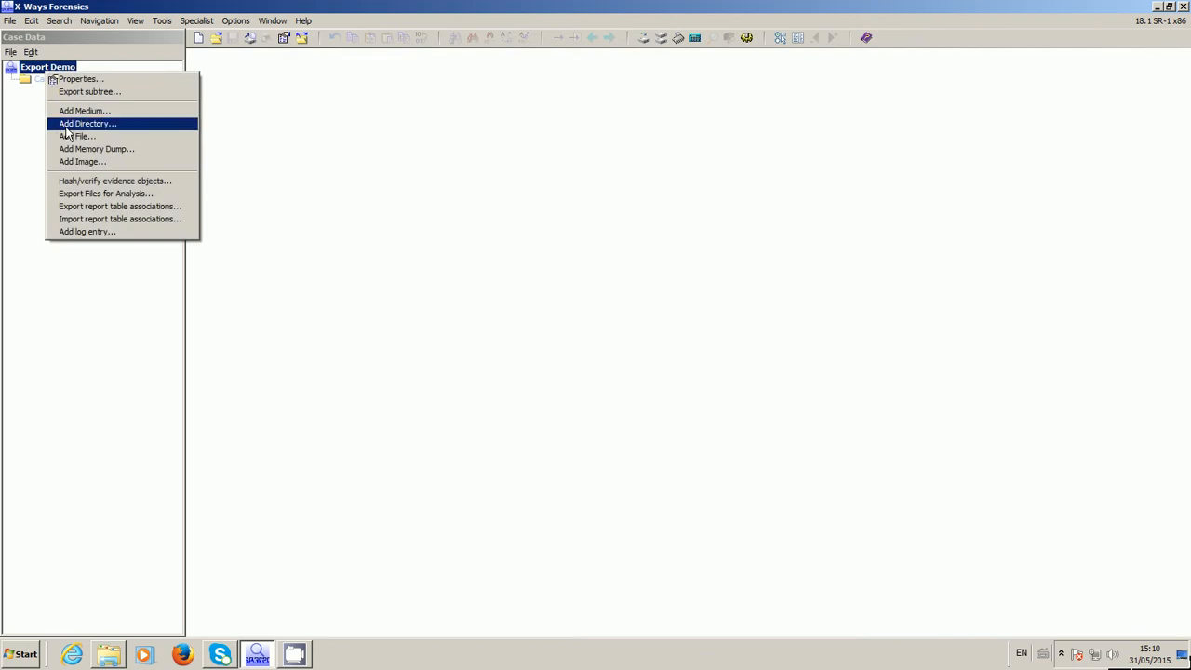
pyautogui.click(75, 161)
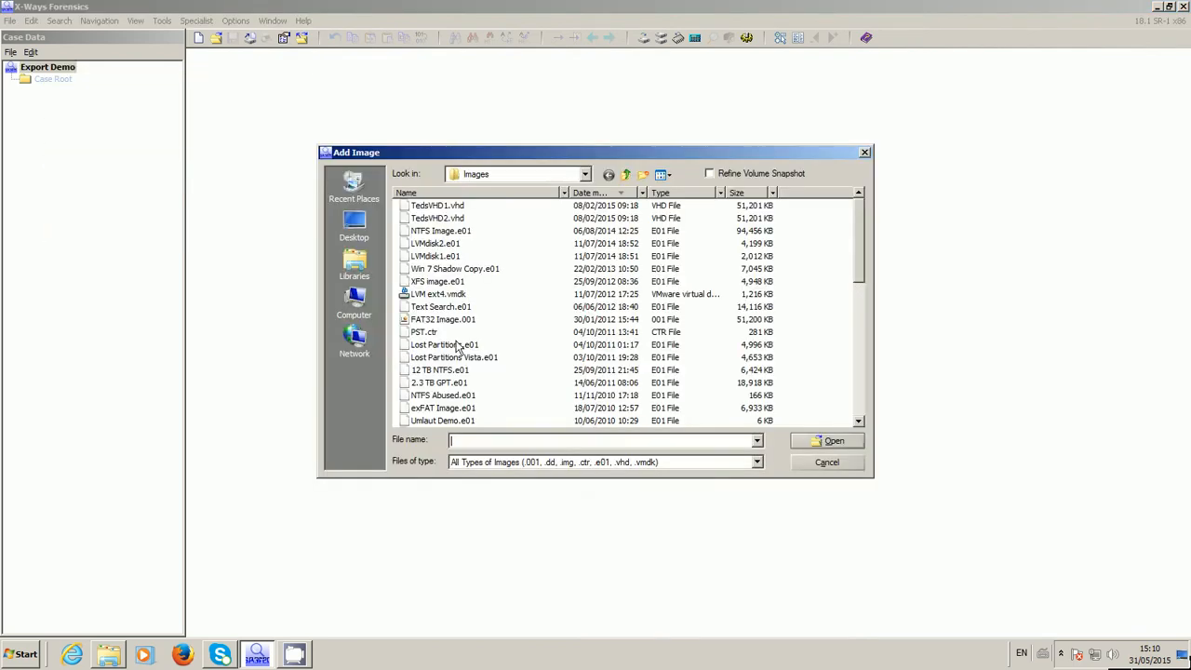
pyautogui.click(490, 194)
pyautogui.click(447, 396)
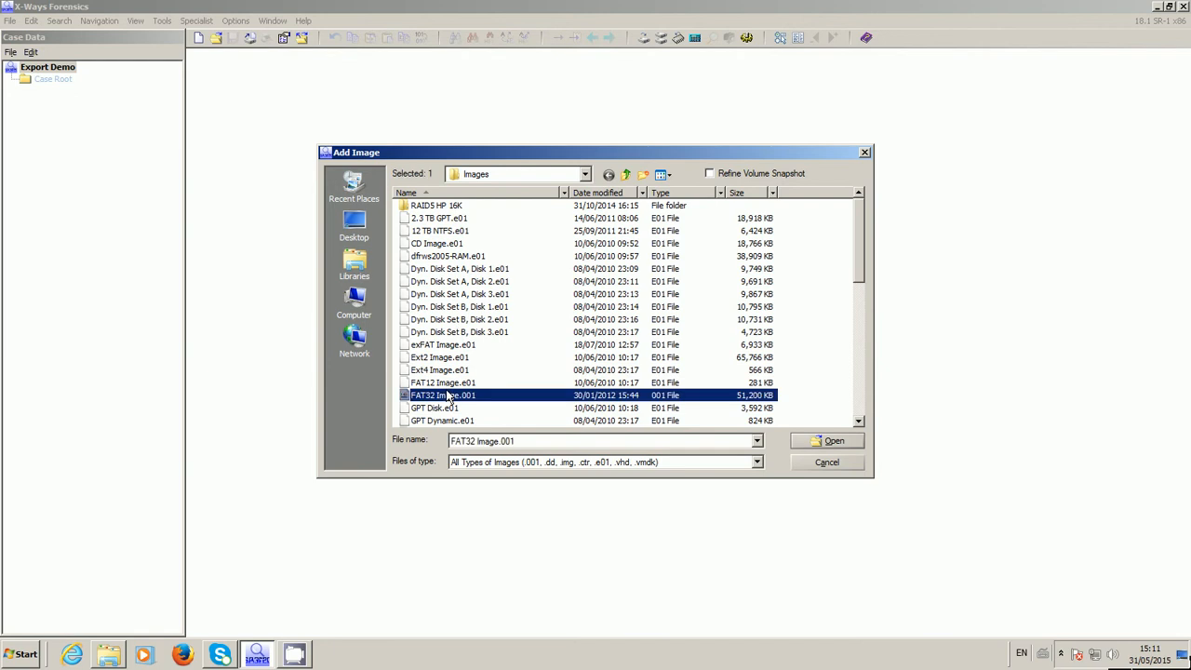
pyautogui.press('n')
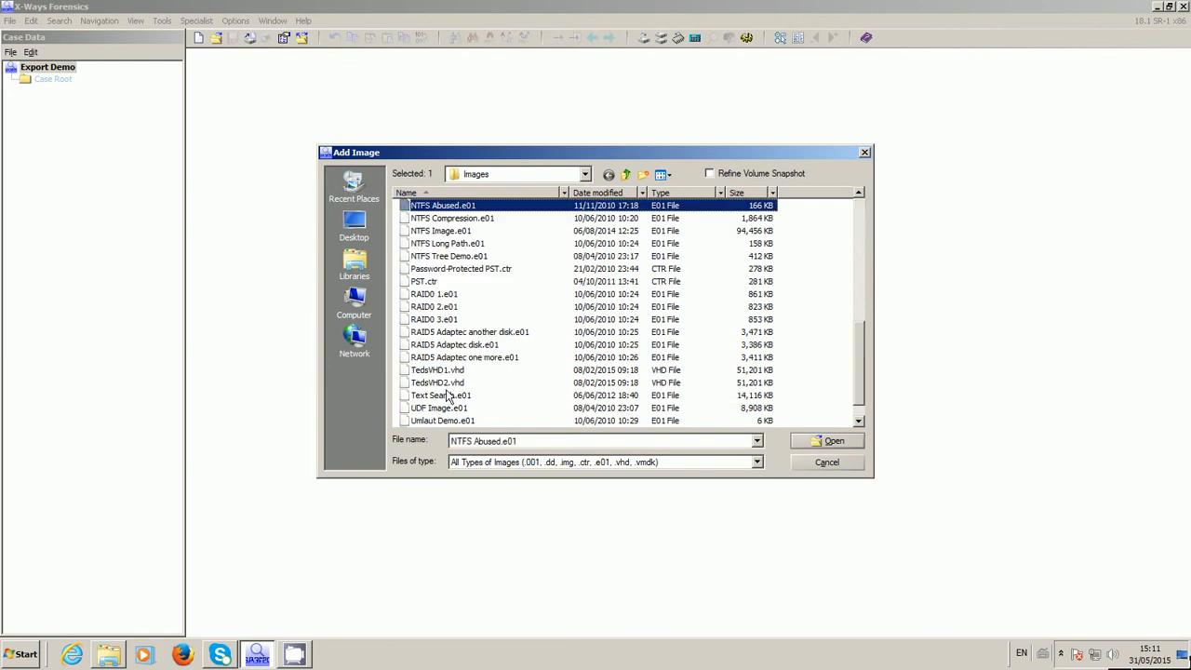
pyautogui.click(450, 232)
pyautogui.click(803, 444)
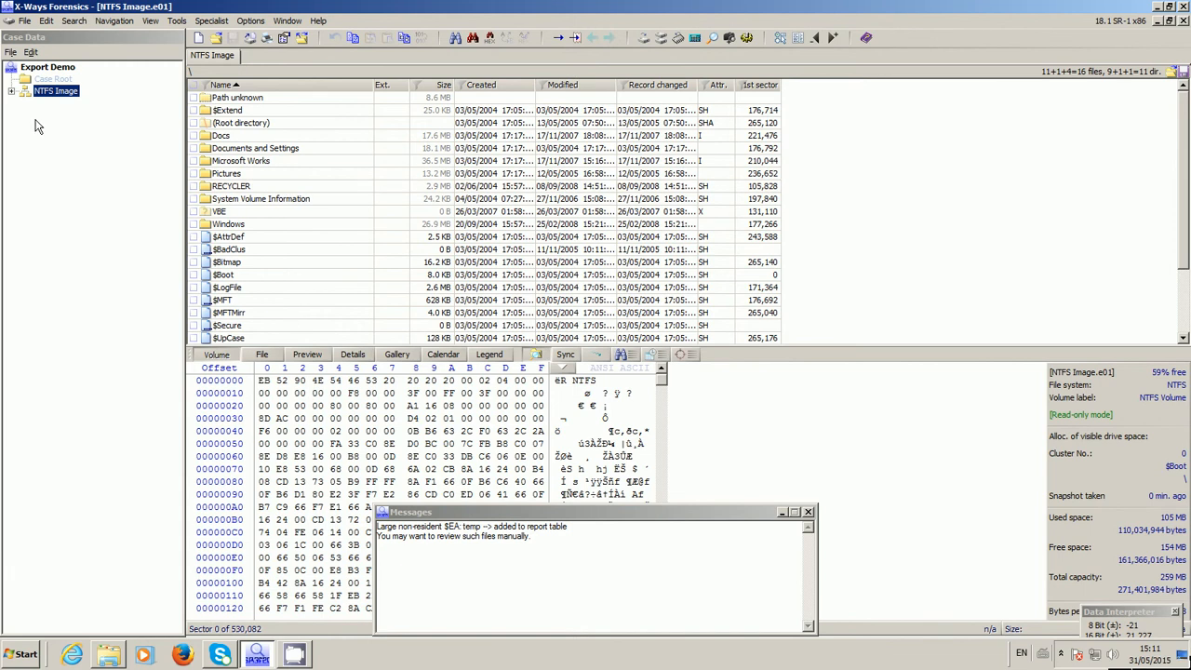
# List the files of the EdgarAllanPoe folder under Documents and Settings recursively and select abostern[1].gif
pyautogui.click(11, 91)
pyautogui.click(26, 139)
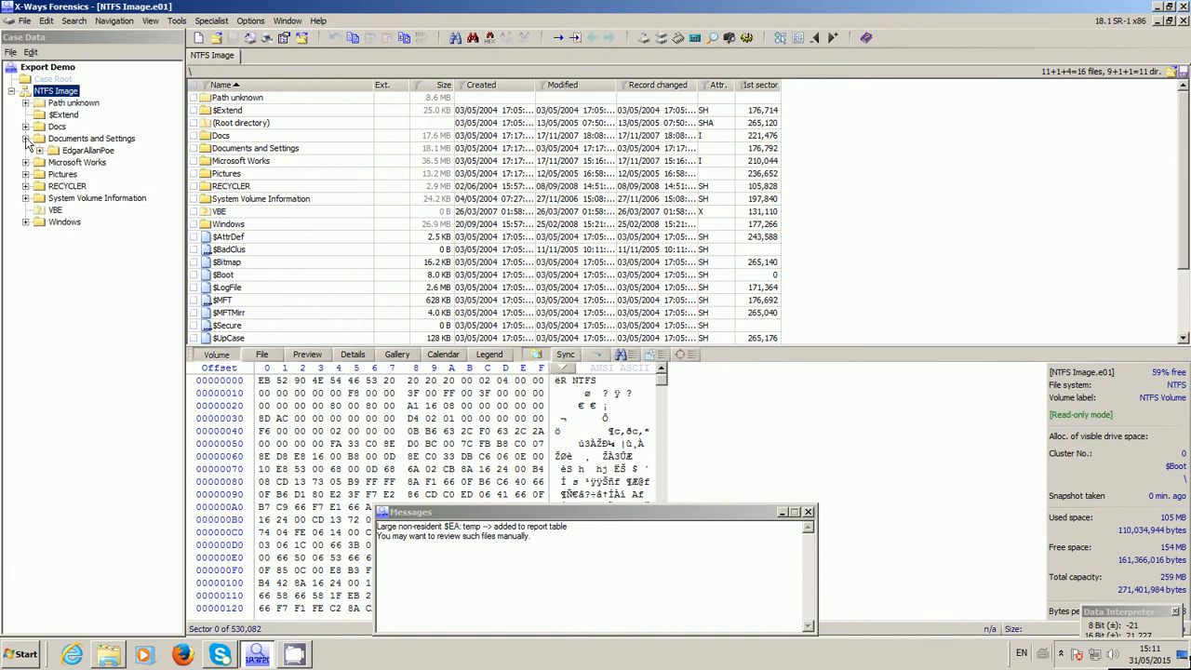
pyautogui.click(59, 153)
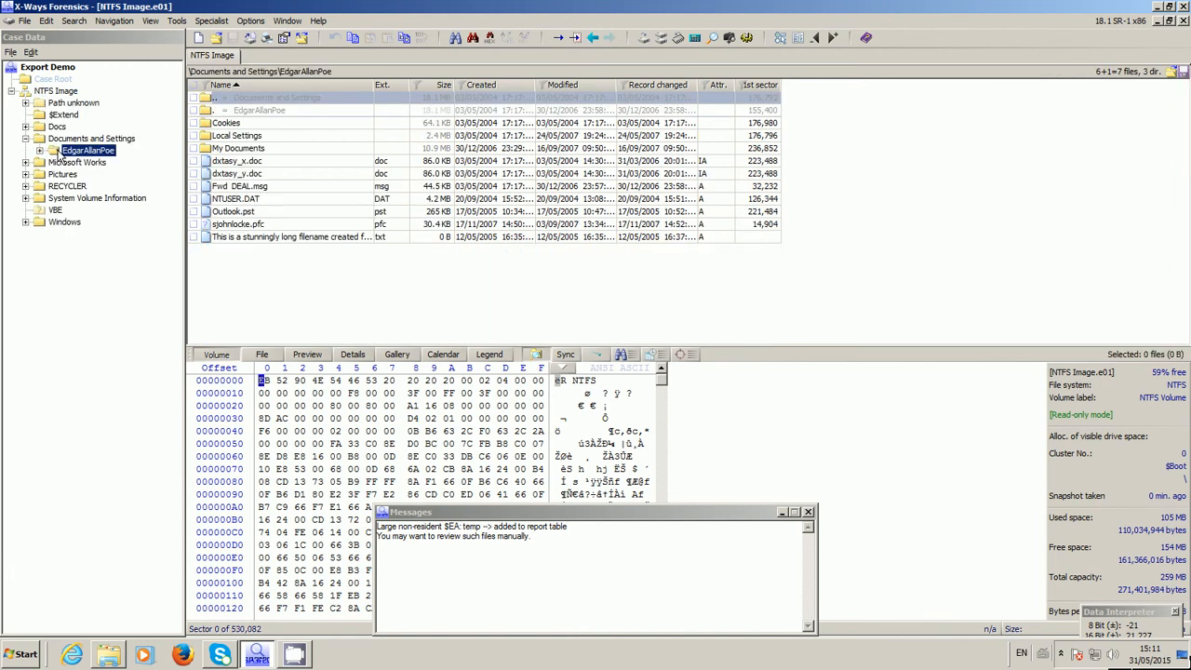
pyautogui.rightClick(59, 151)
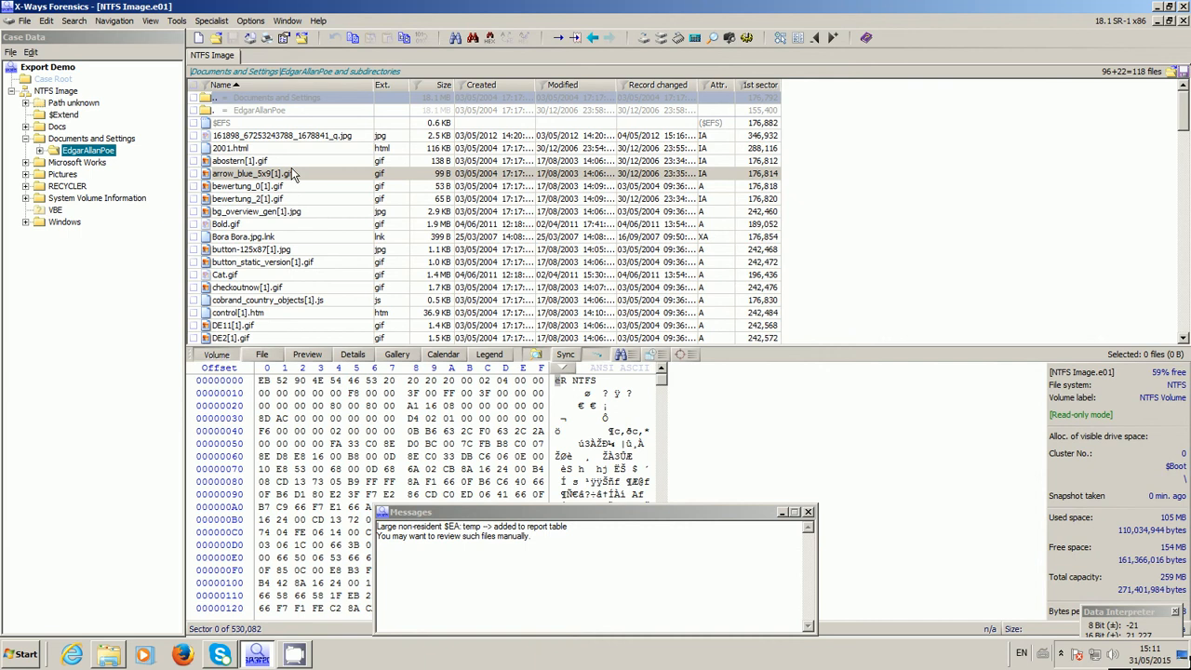
pyautogui.click(265, 162)
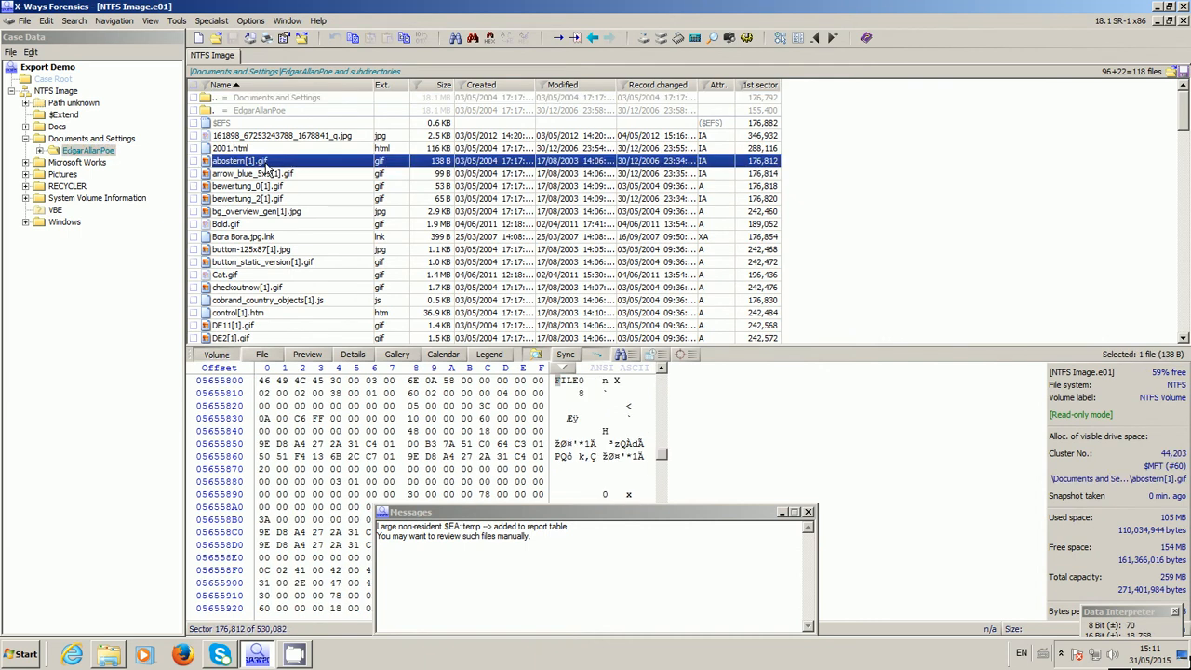
# Show the Path column in the directory browser with a width of 300 and widen it to fit longer paths
pyautogui.rightClick(341, 85)
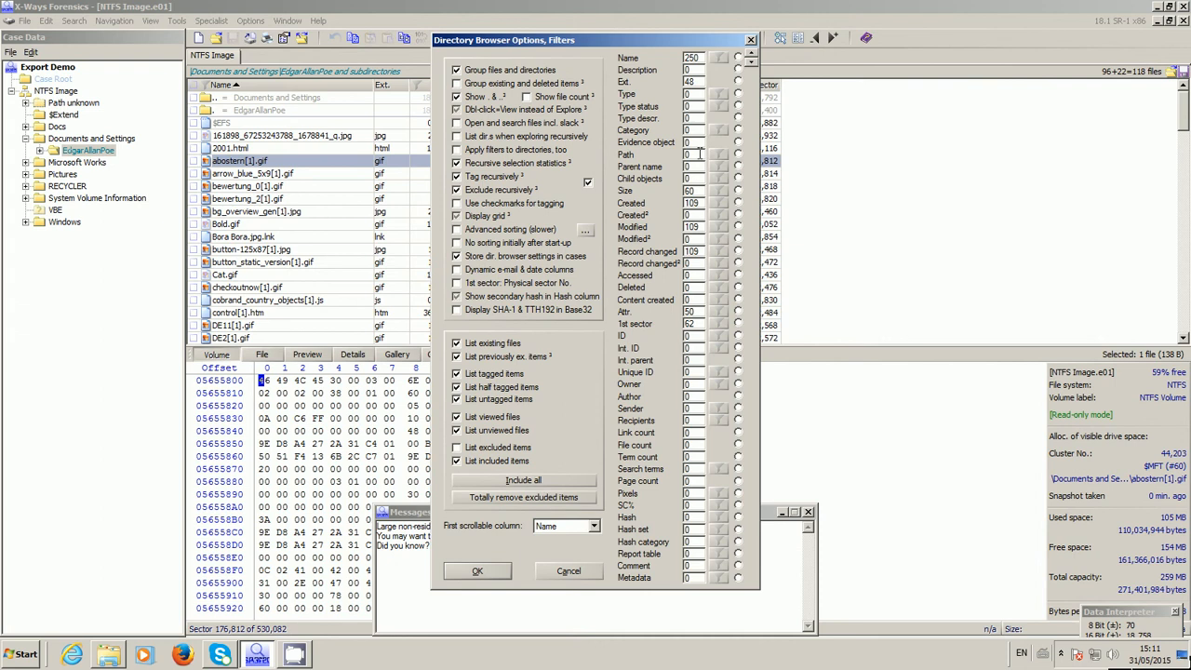
pyautogui.moveTo(698, 155); pyautogui.dragTo(658, 155)
pyautogui.write('300')
pyautogui.click(478, 571)
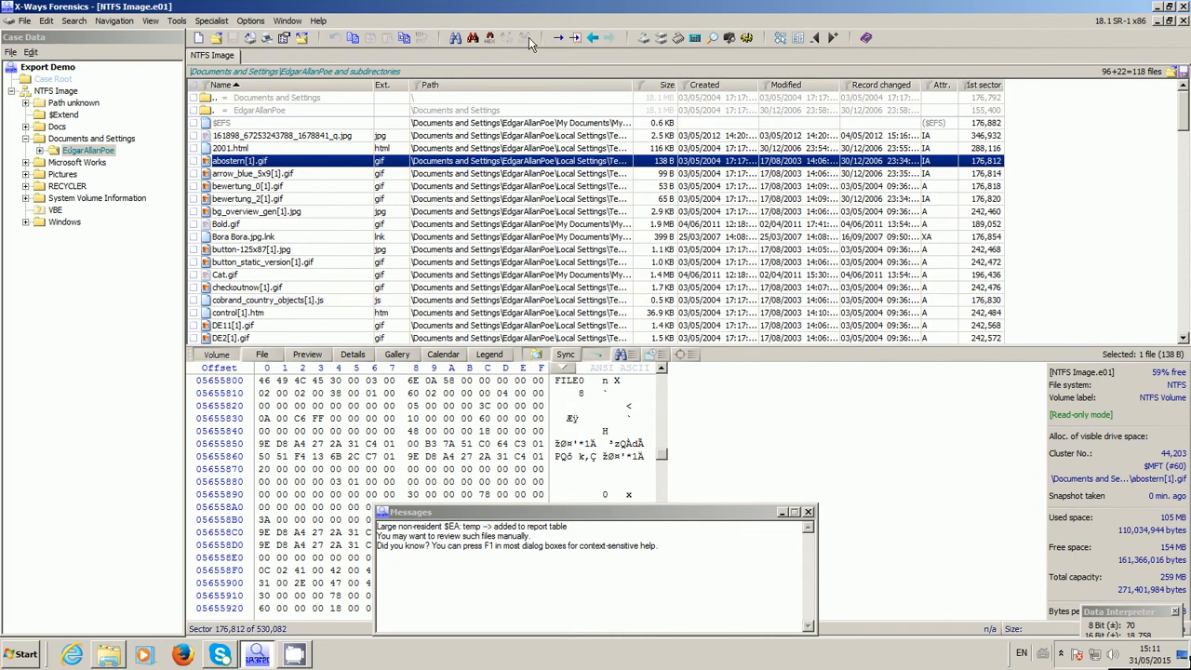
pyautogui.moveTo(632, 84); pyautogui.dragTo(752, 84)
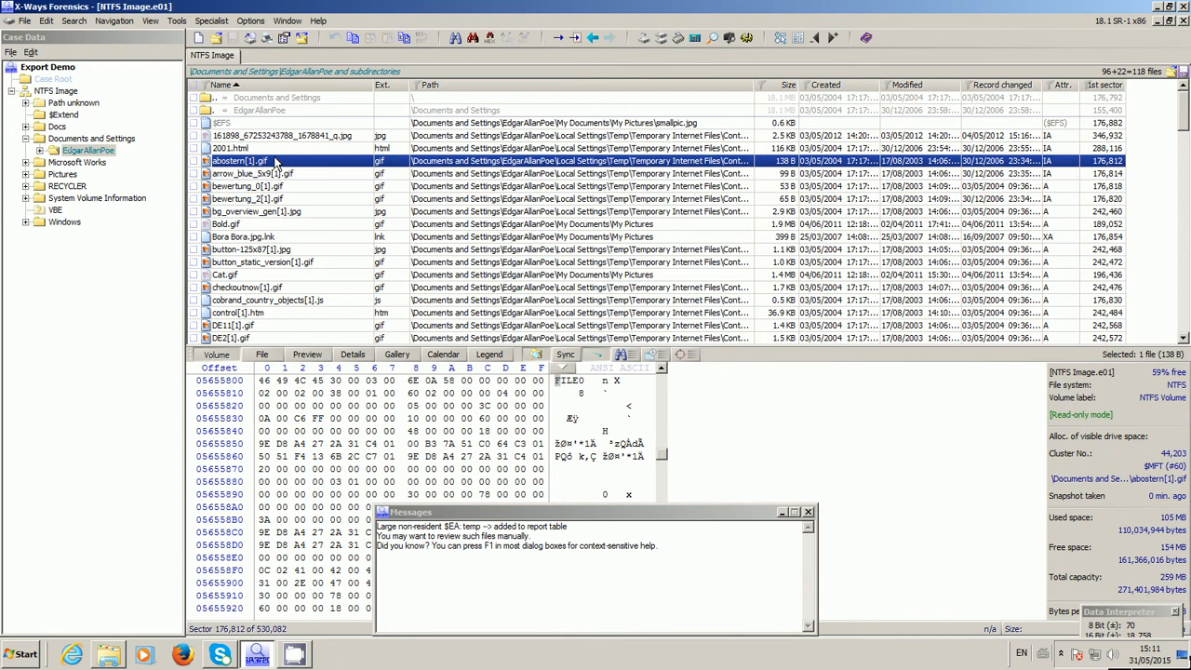
# Recover/Copy abostern[1].gif, arrow_blue_5x9[1].gif and bewertung_0[1].gif to C:\XWF-Cases\Export Demo\NTFS Image
pyautogui.hotkey('shift', 'Down')
pyautogui.hotkey('shift', 'Down')
pyautogui.hotkey('shift', 'Down')
pyautogui.hotkey('shift', 'Down')
pyautogui.hotkey('shift', 'Down')
pyautogui.hotkey('shift', 'Down')
pyautogui.hotkey('shift', 'Down')
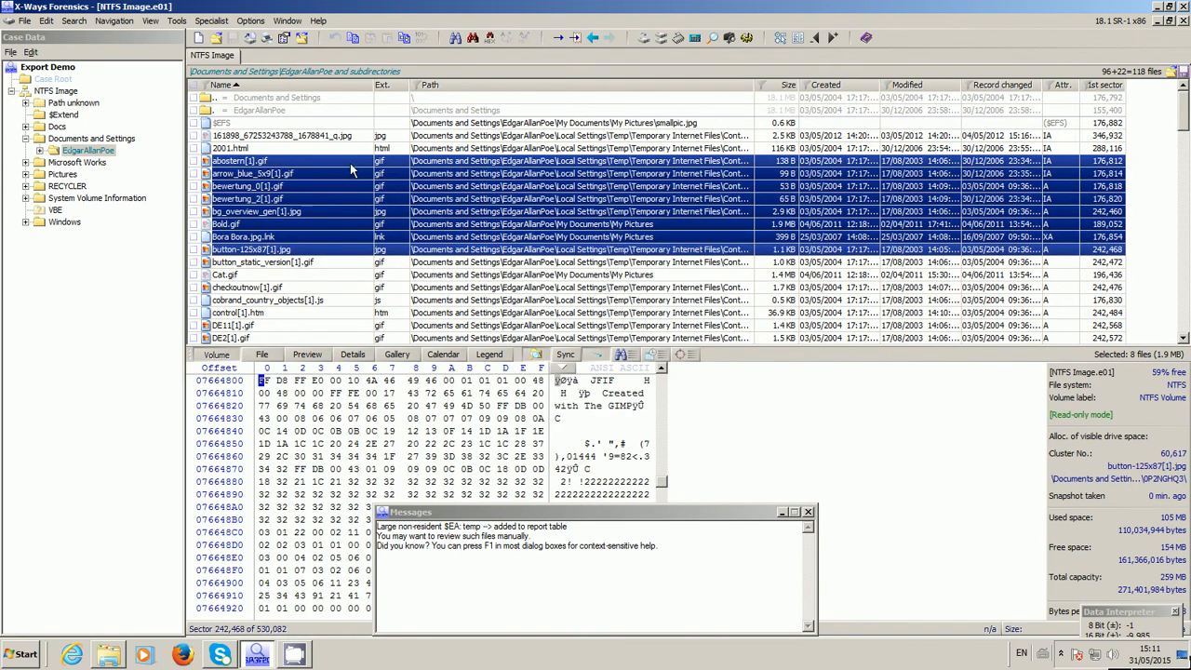
pyautogui.click(351, 166)
pyautogui.hotkey('shift', 'Down')
pyautogui.hotkey('shift', 'Down')
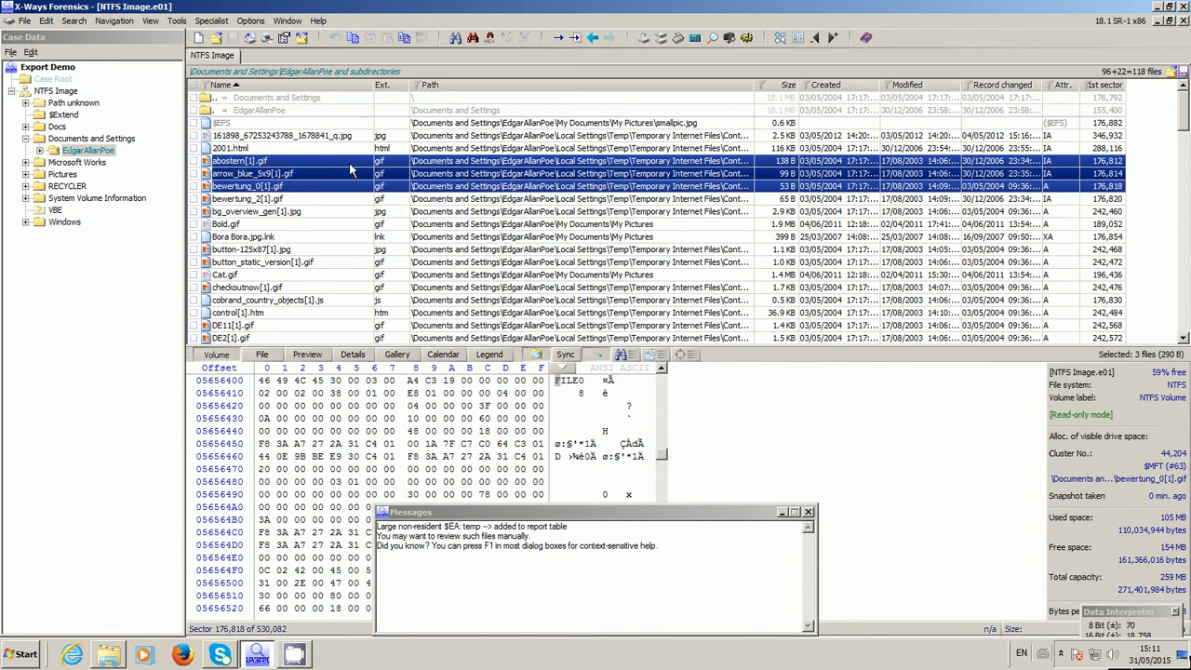
pyautogui.rightClick(351, 168)
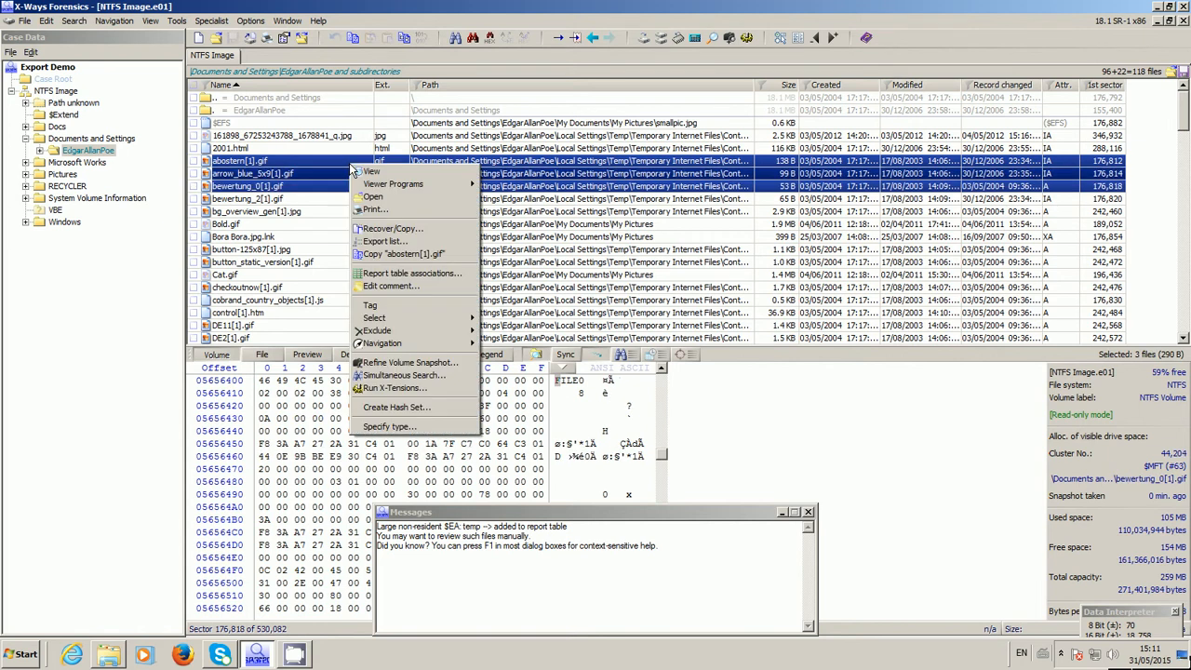
pyautogui.click(371, 232)
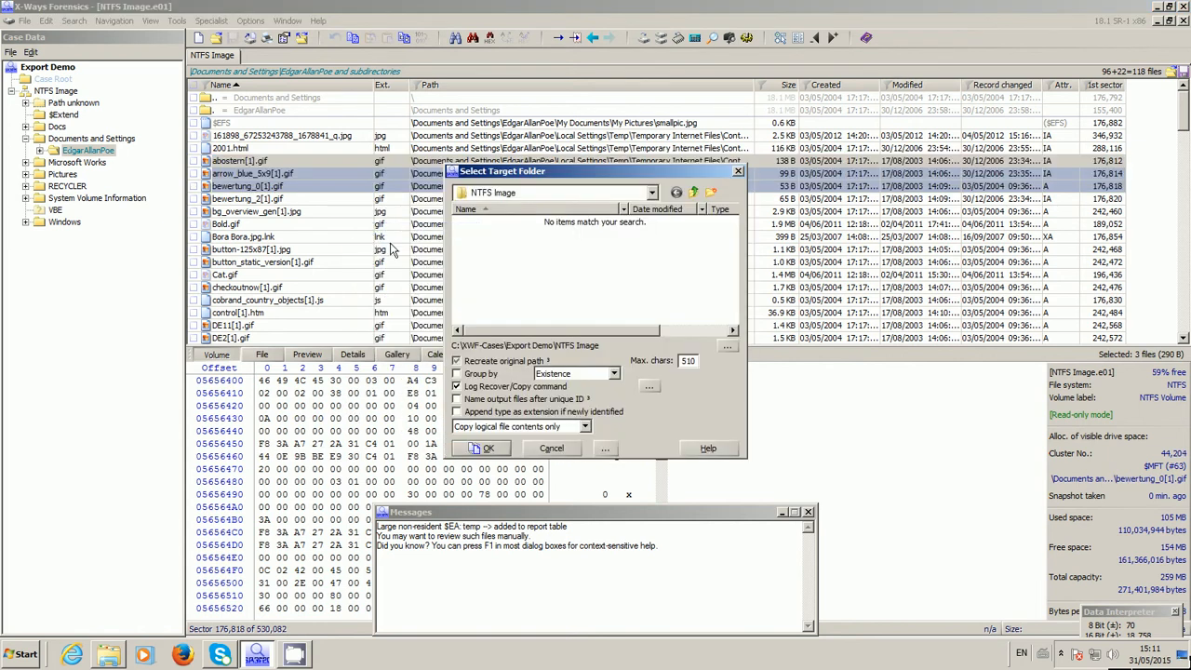
pyautogui.click(652, 194)
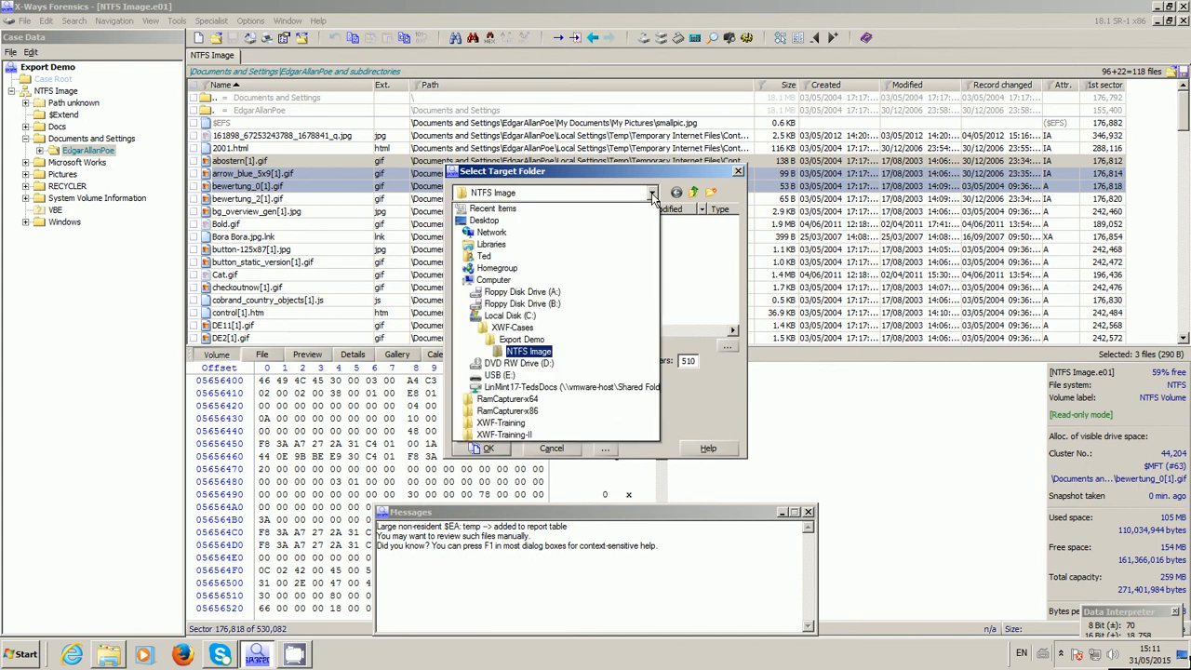
pyautogui.click(543, 359)
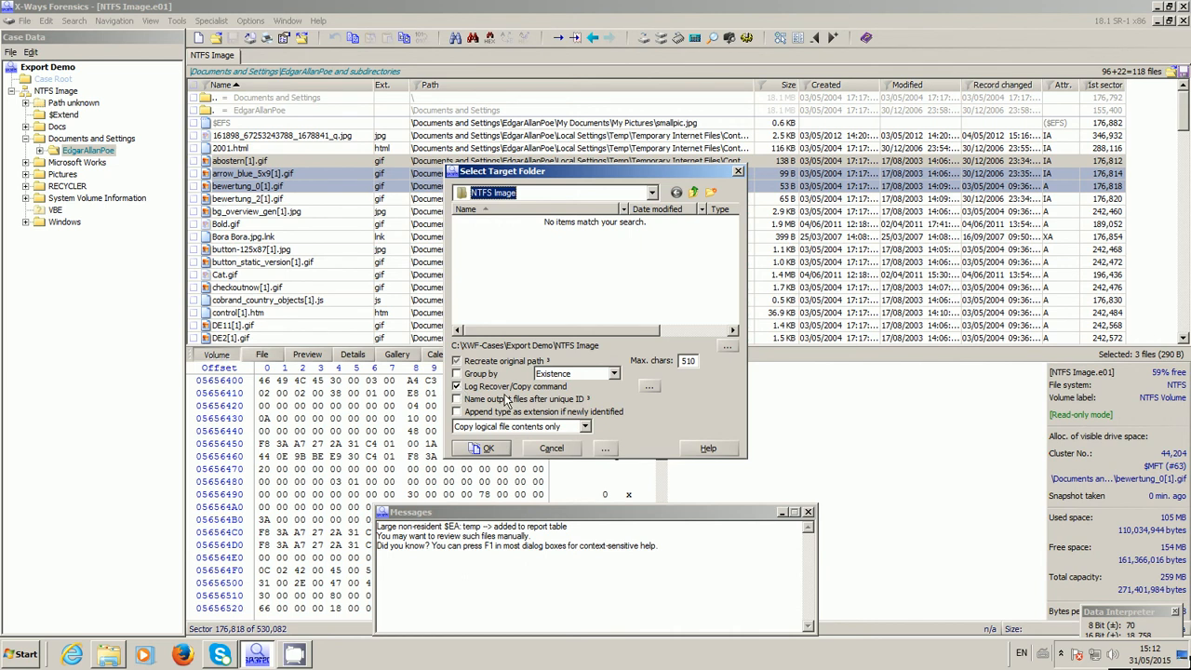
pyautogui.click(492, 450)
pyautogui.click(597, 325)
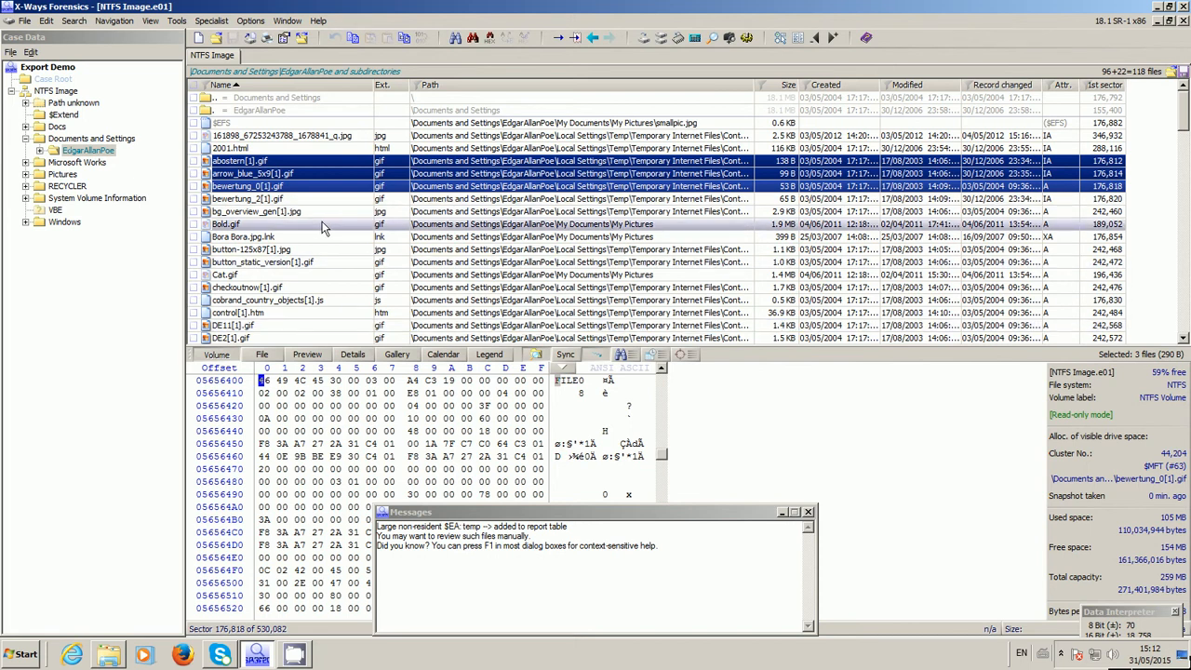
pyautogui.rightClick(325, 173)
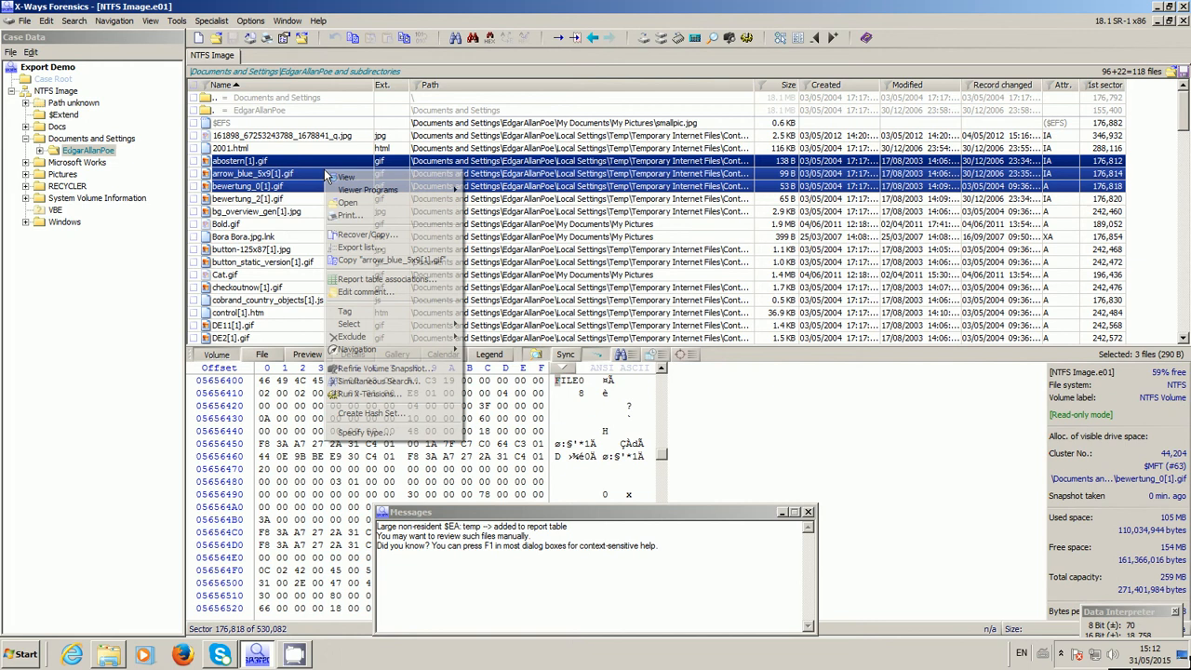
pyautogui.click(357, 248)
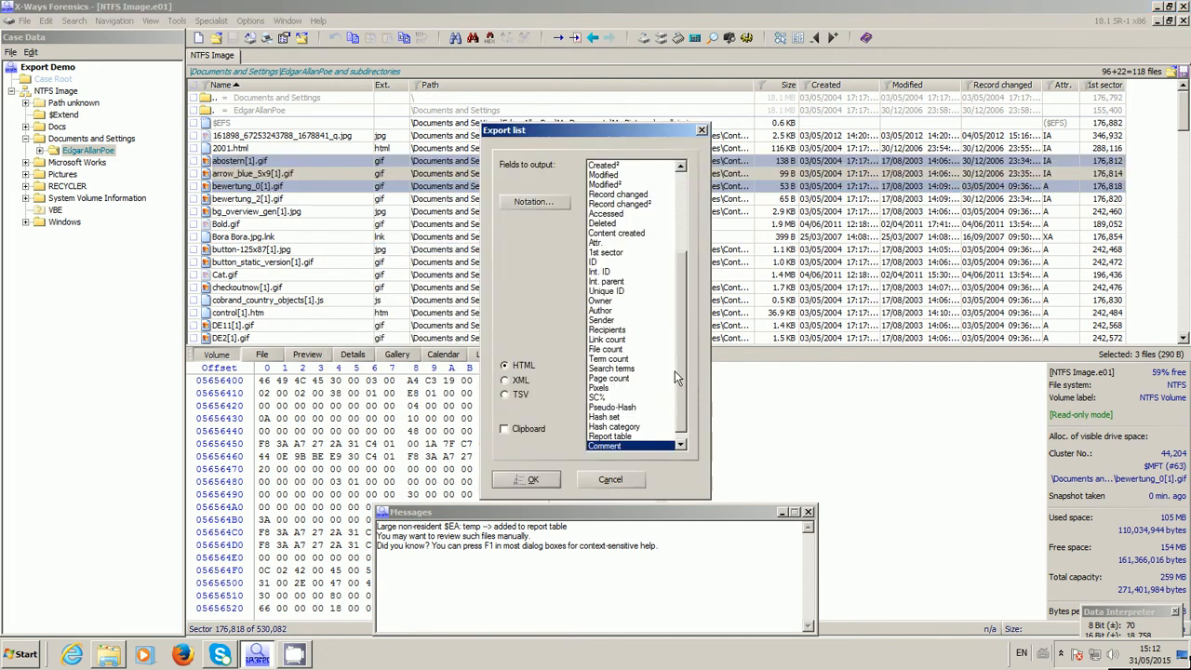
pyautogui.moveTo(675, 370); pyautogui.dragTo(691, 207)
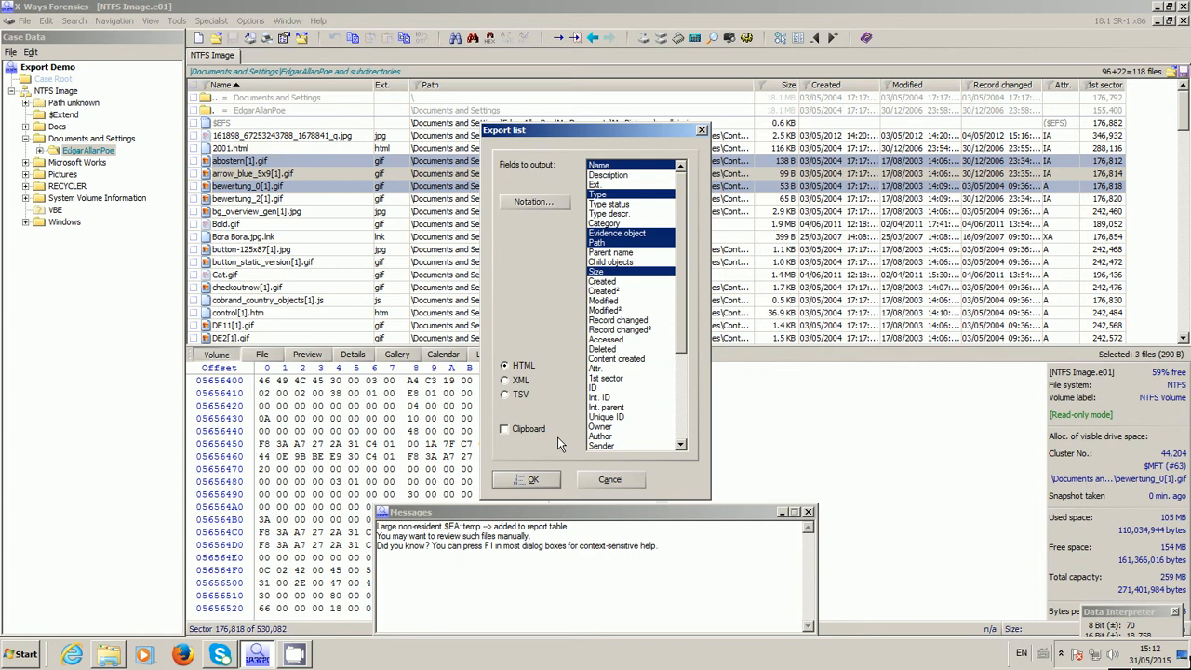
pyautogui.click(514, 431)
pyautogui.click(597, 484)
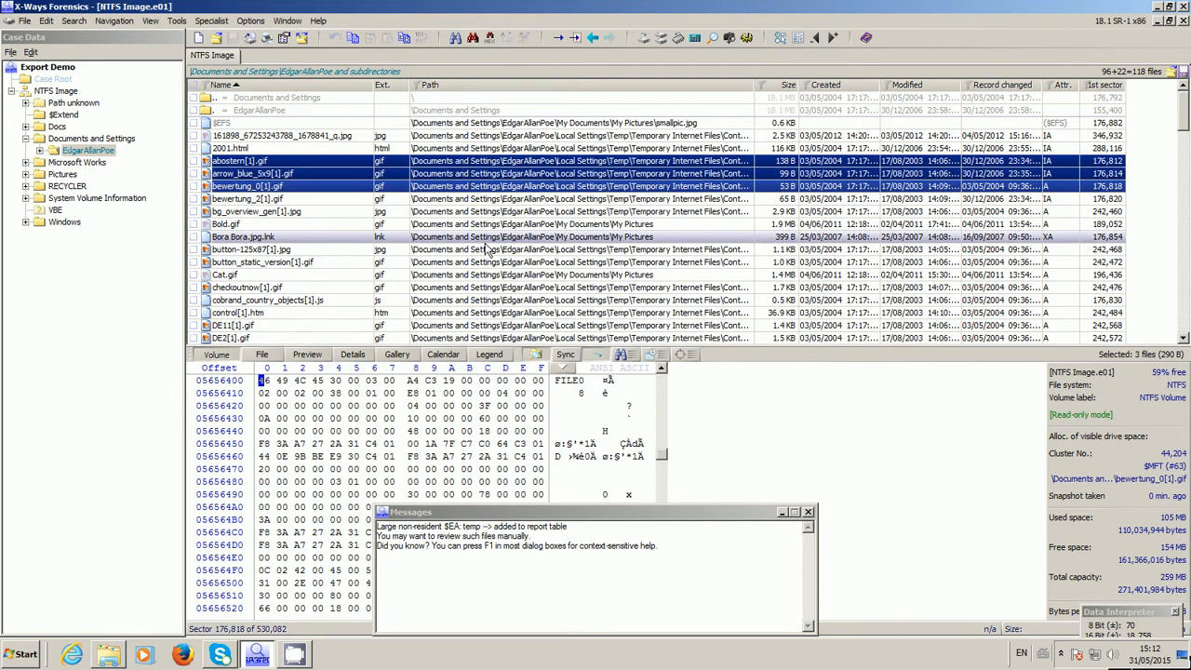
# Switch to Windows Explorer and open copylog.html from the _log folder of the Export Demo case
pyautogui.hotkey('alt', 'Tab')
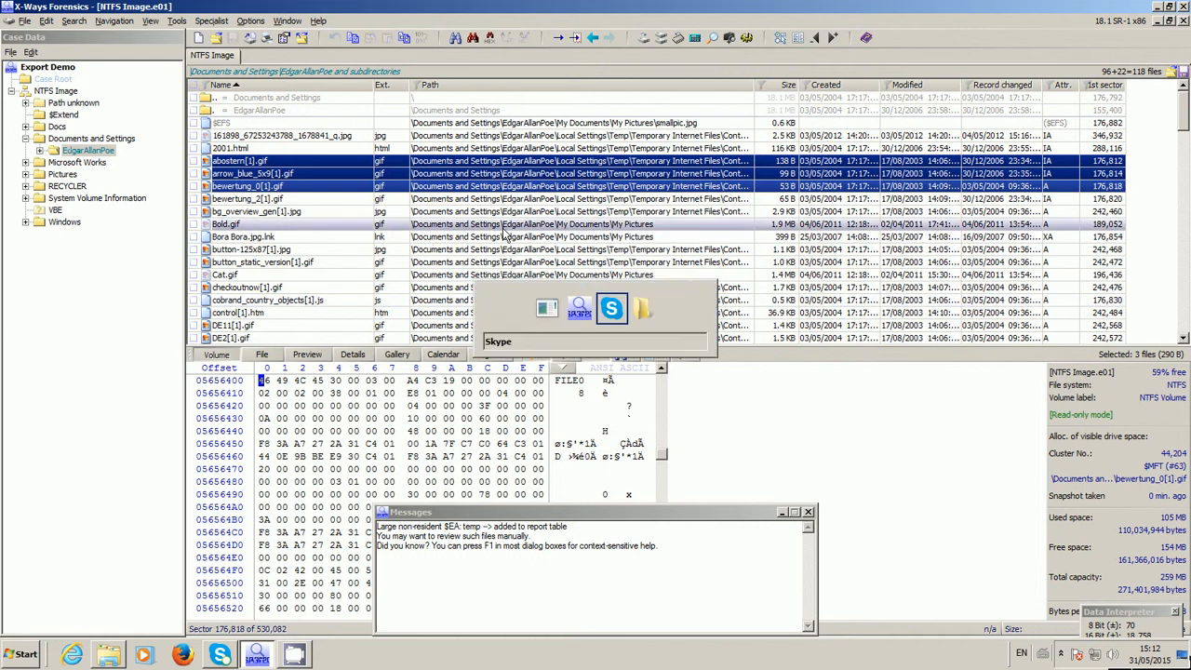
pyautogui.hotkey('alt', 'Tab')
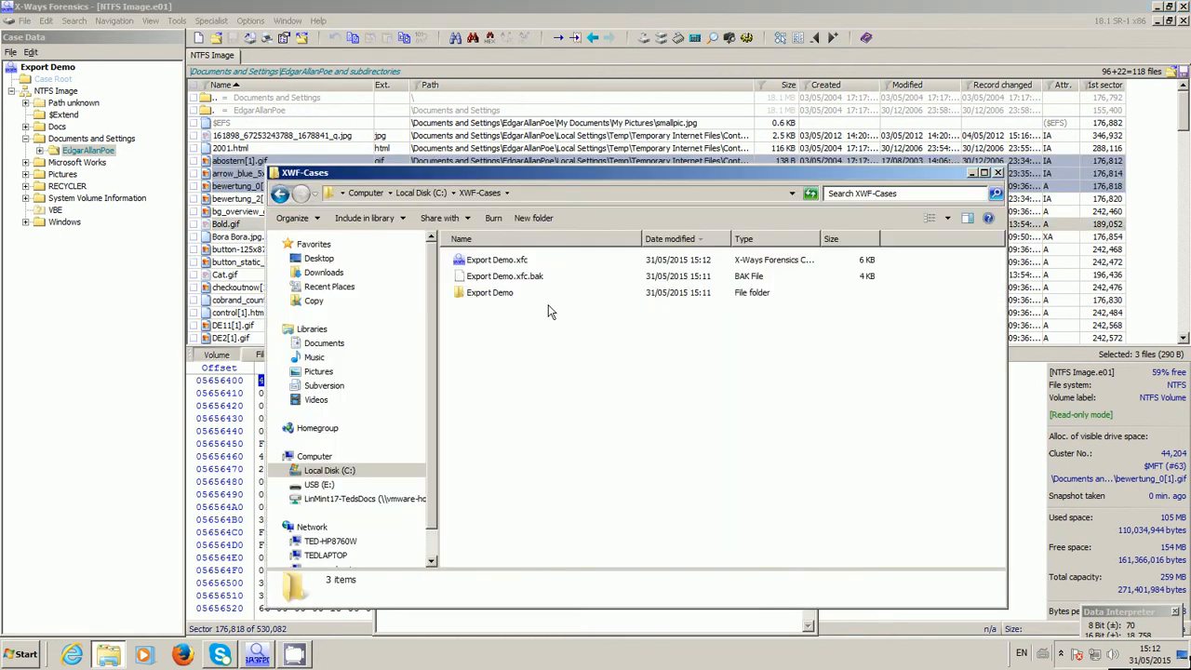
pyautogui.doubleClick(493, 290)
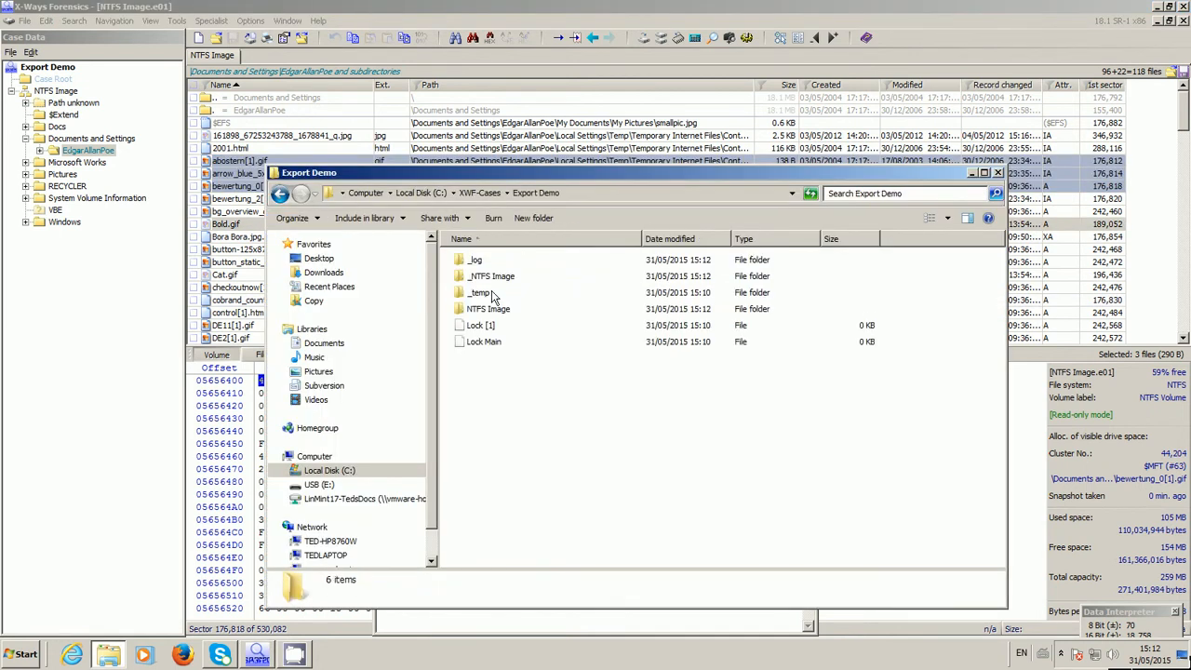
pyautogui.doubleClick(476, 262)
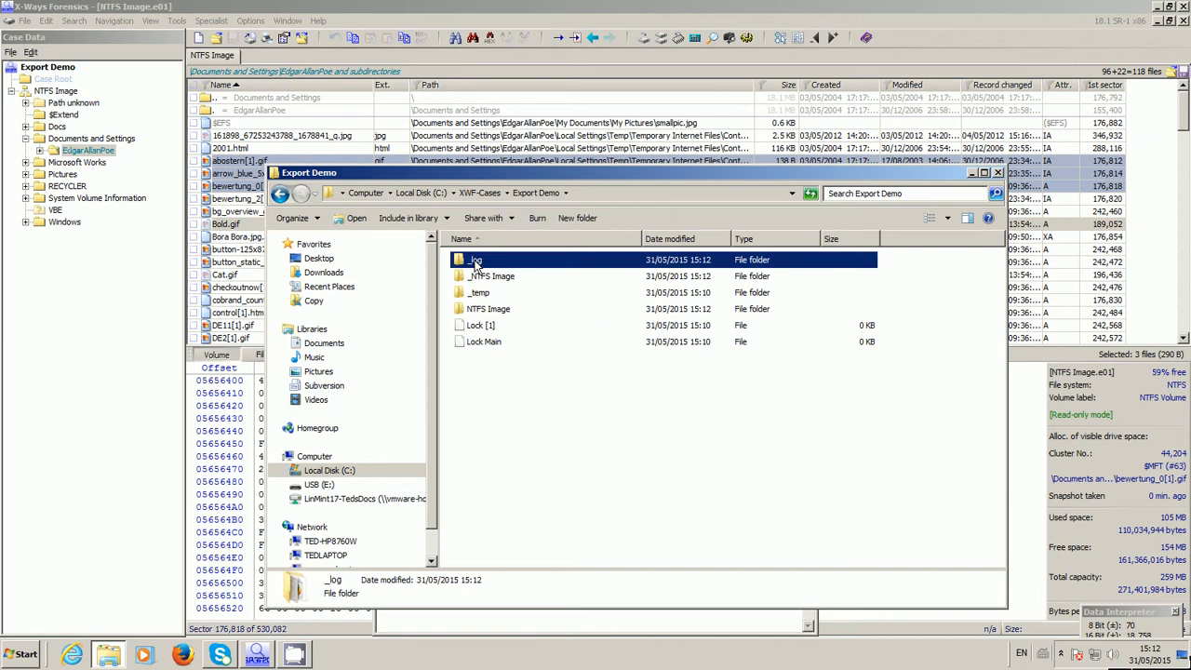
pyautogui.click(487, 279)
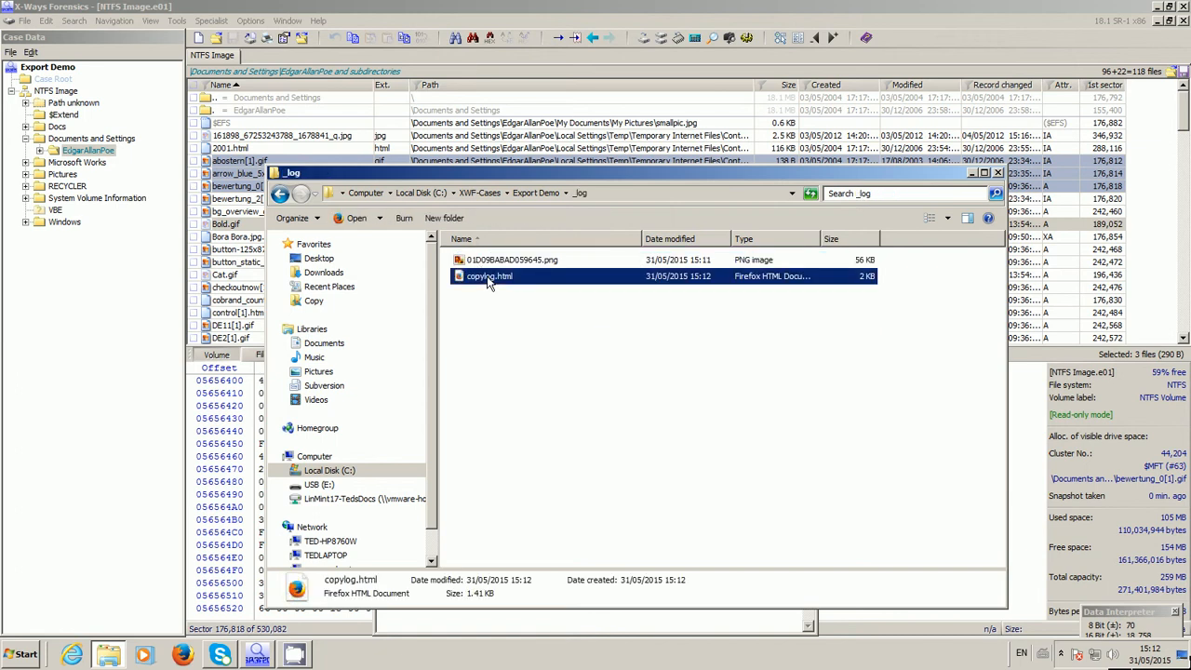
pyautogui.doubleClick(489, 278)
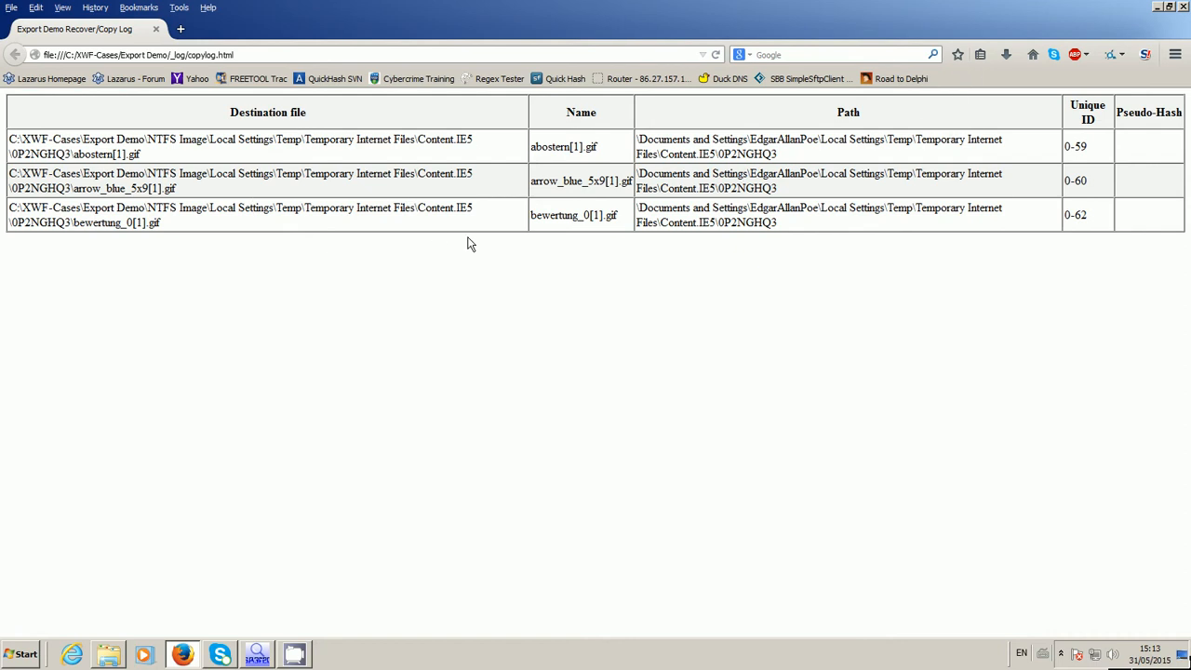
# Switch back to X-Ways Forensics and select the consecutive files from bewertung_2[1].gif through control[1].htm
pyautogui.hotkey('alt', 'Tab')
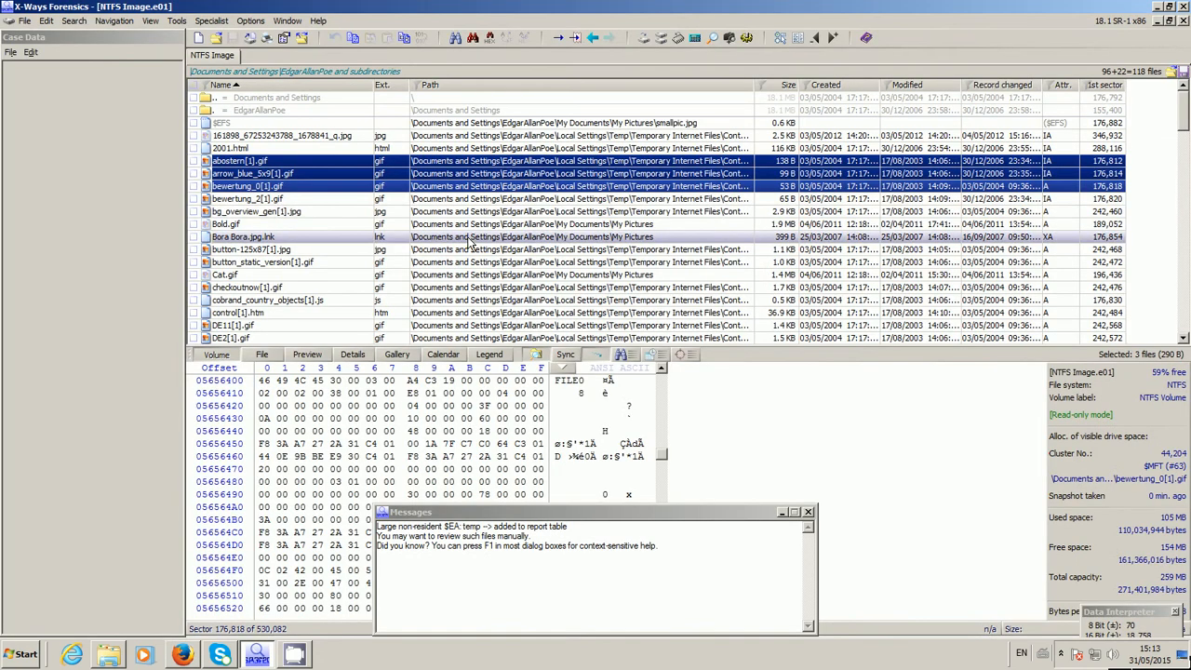
pyautogui.click(354, 199)
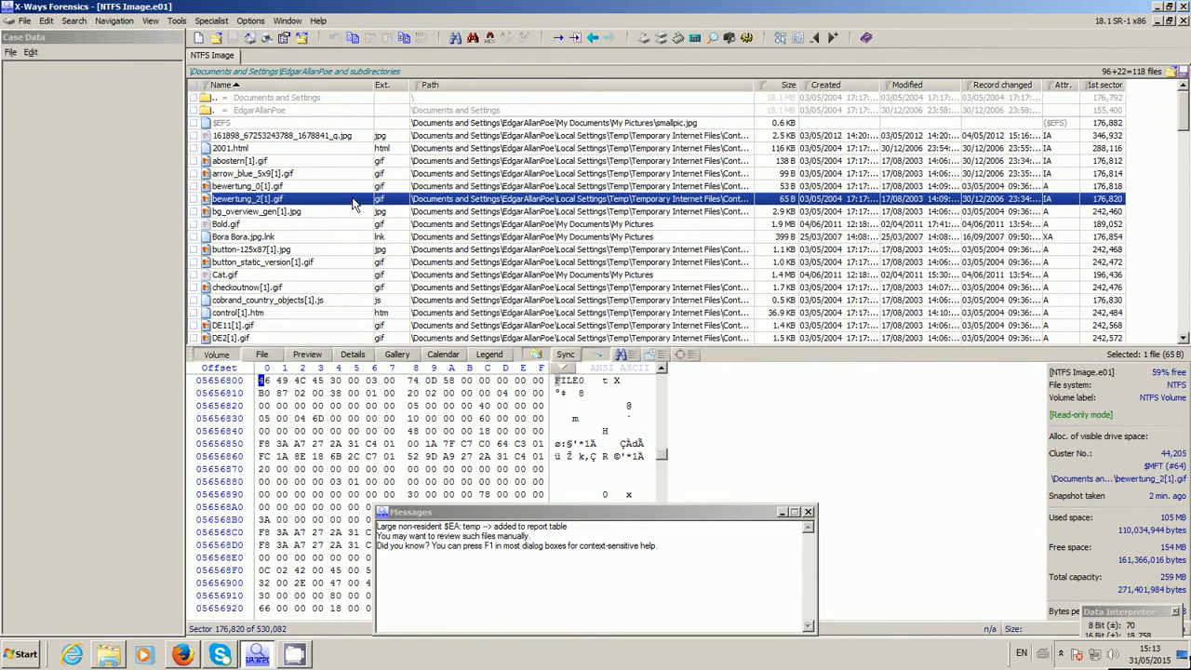
pyautogui.hotkey('shift', 'Down')
pyautogui.hotkey('shift', 'Down')
pyautogui.hotkey('shift', 'Down')
pyautogui.hotkey('shift', 'Down')
pyautogui.hotkey('shift', 'Down')
pyautogui.hotkey('shift', 'Down')
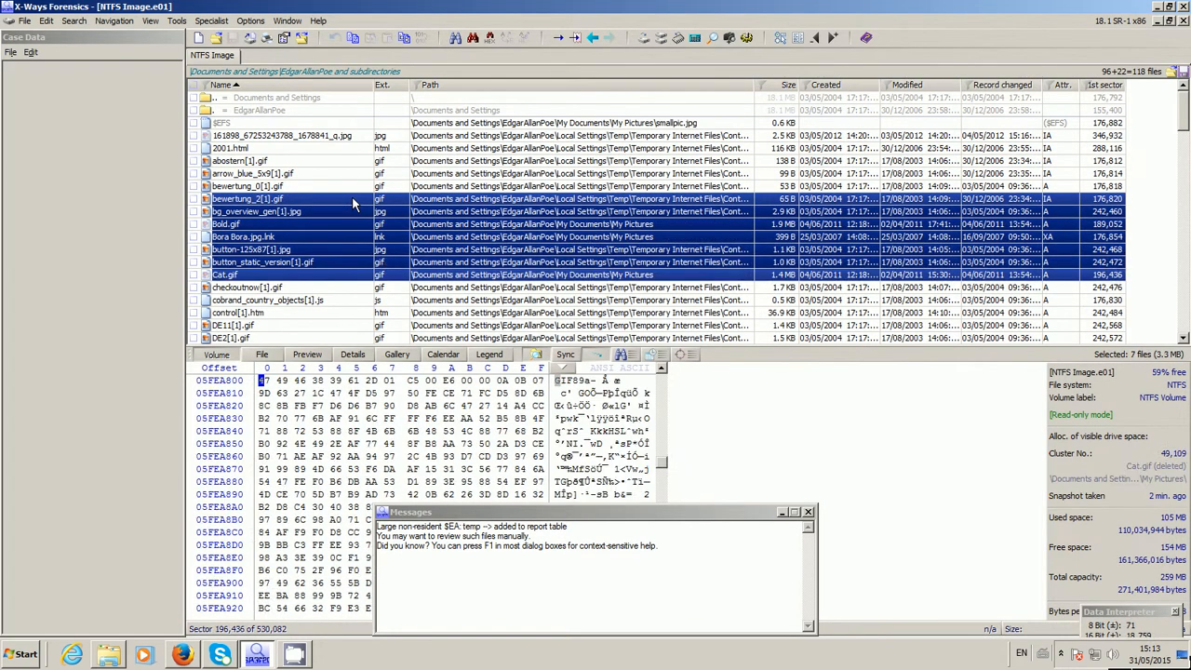
pyautogui.hotkey('shift', 'Down')
pyautogui.hotkey('shift', 'Down')
pyautogui.hotkey('shift', 'Down')
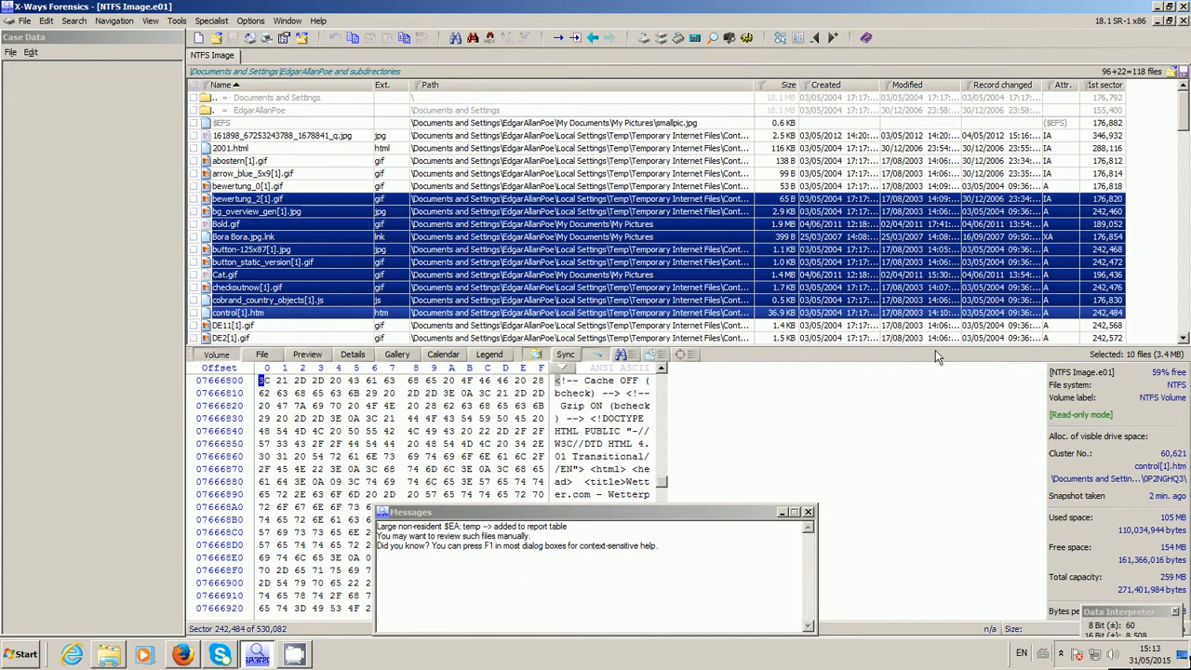
pyautogui.rightClick(758, 272)
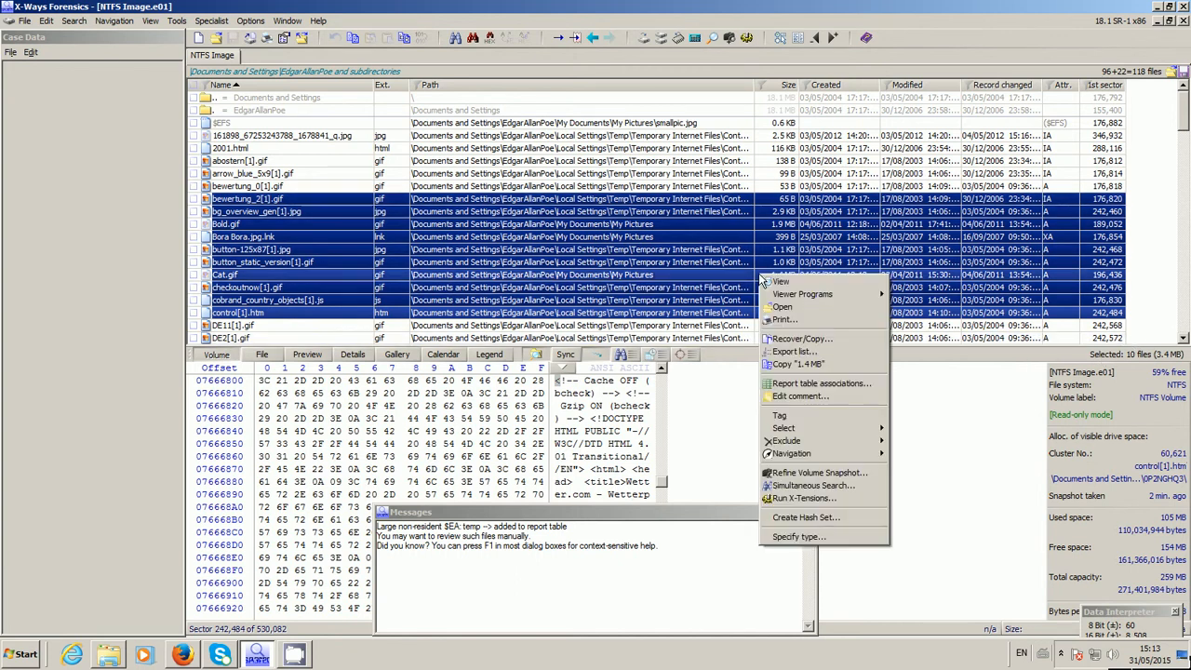
pyautogui.click(789, 351)
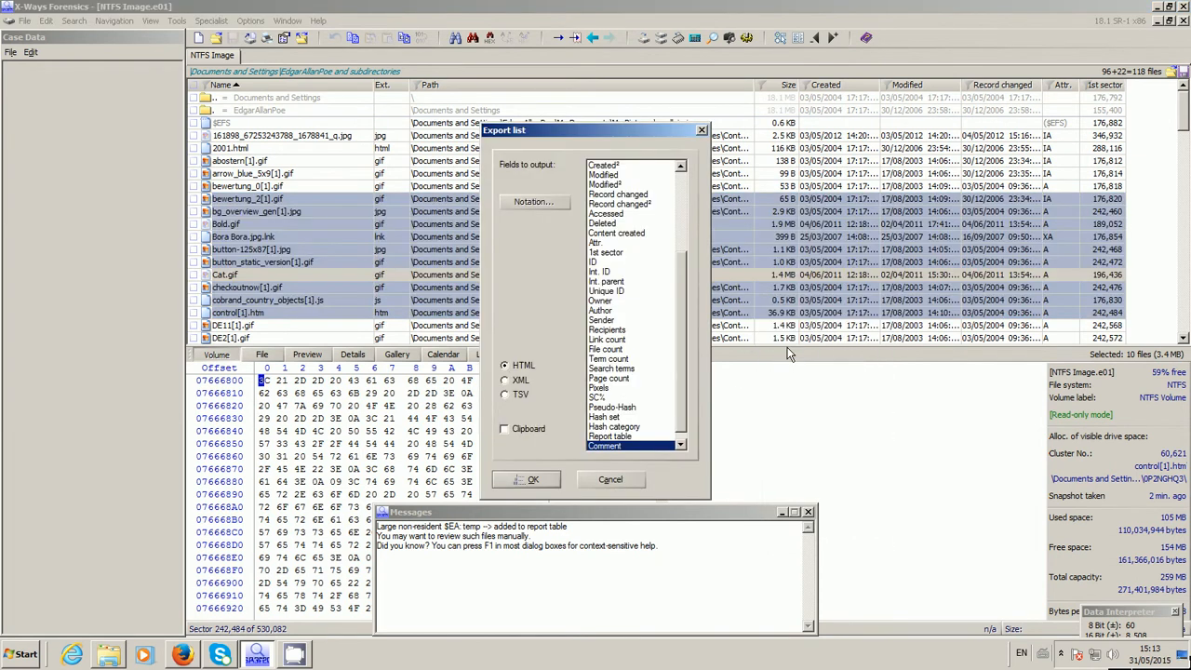
pyautogui.click(603, 484)
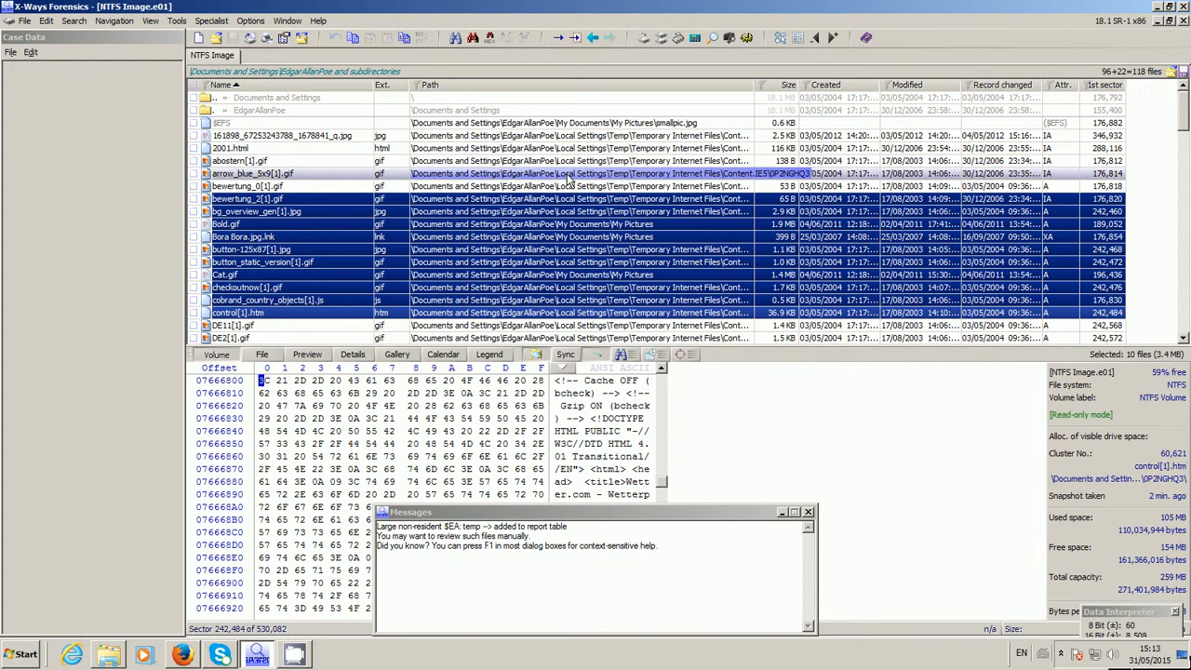
# Recover/Copy the selected files to C:\XWF-Cases\Export Demo\NTFS Image, recreating the original path and logging the command
pyautogui.rightClick(551, 240)
pyautogui.click(583, 302)
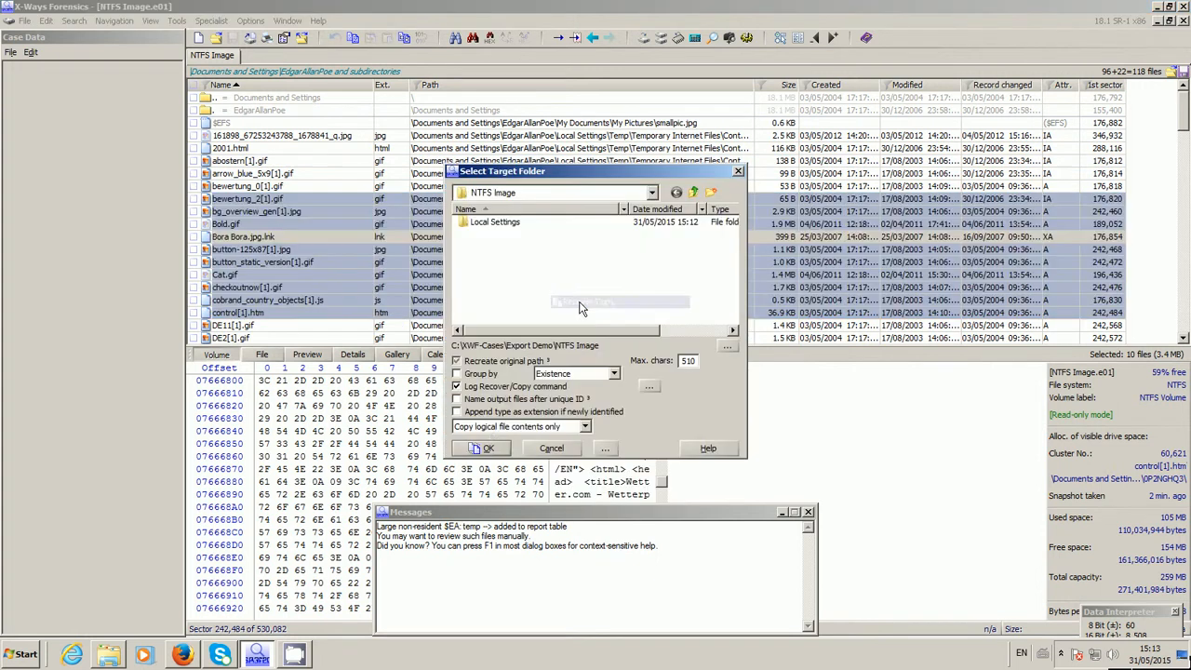
pyautogui.click(486, 452)
pyautogui.click(598, 326)
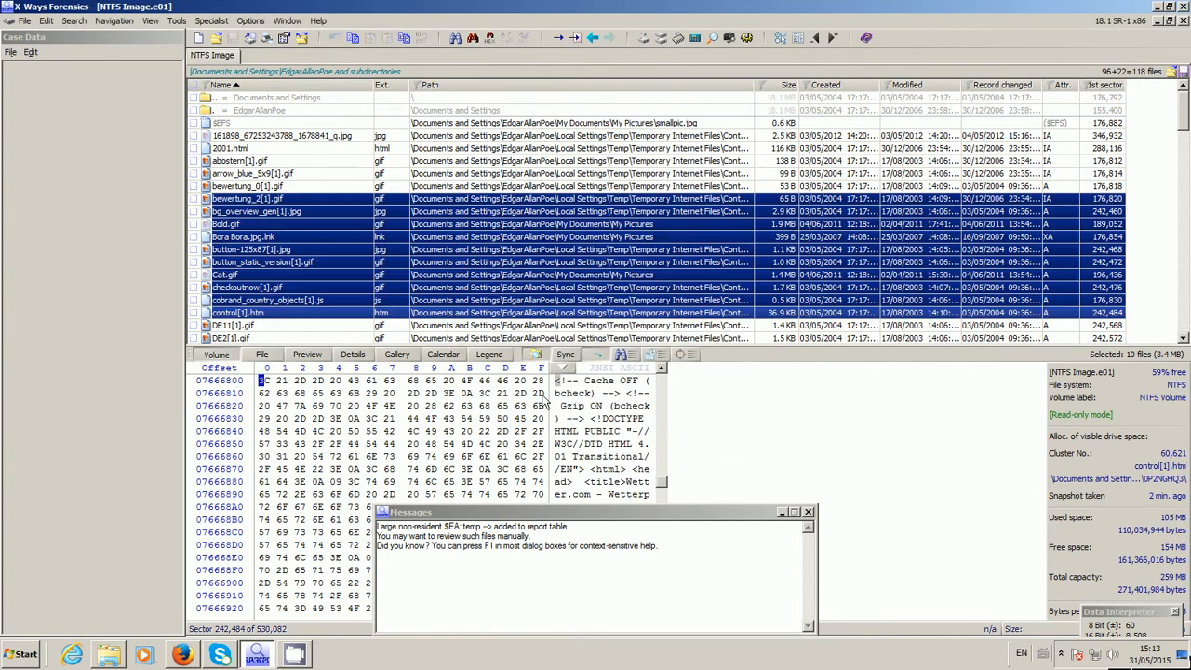
# Switch to Firefox, reload copylog.html to check the entries for the newly copied files, and minimise the browser
pyautogui.hotkey('alt', 'Tab')
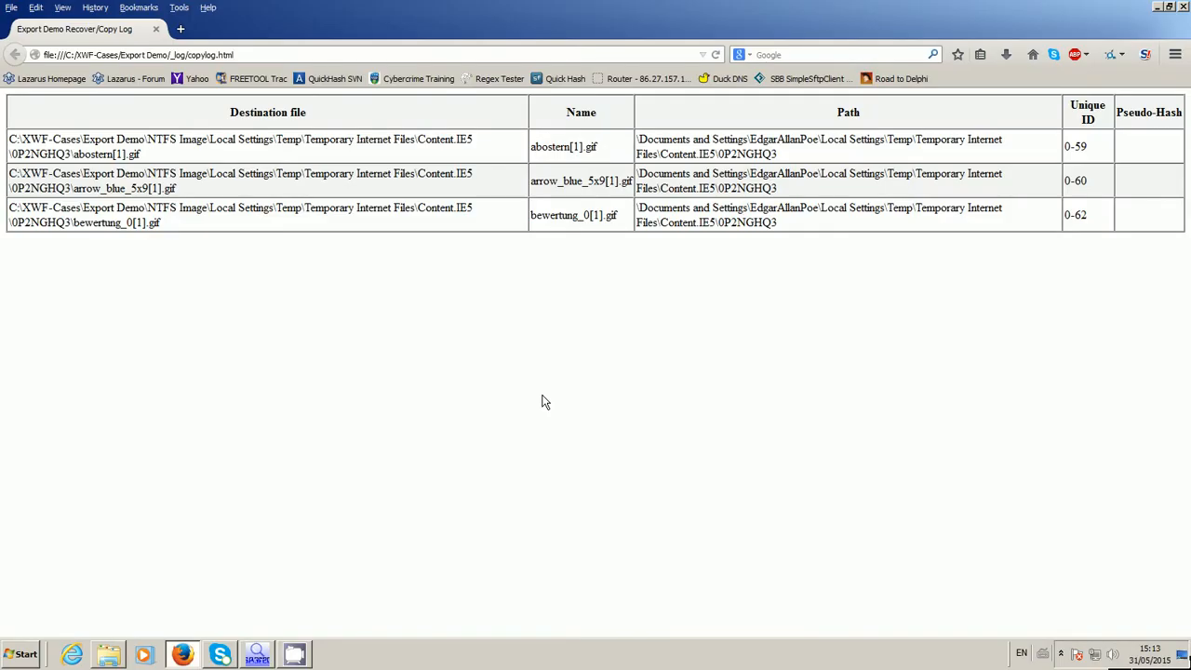
pyautogui.press('F5')
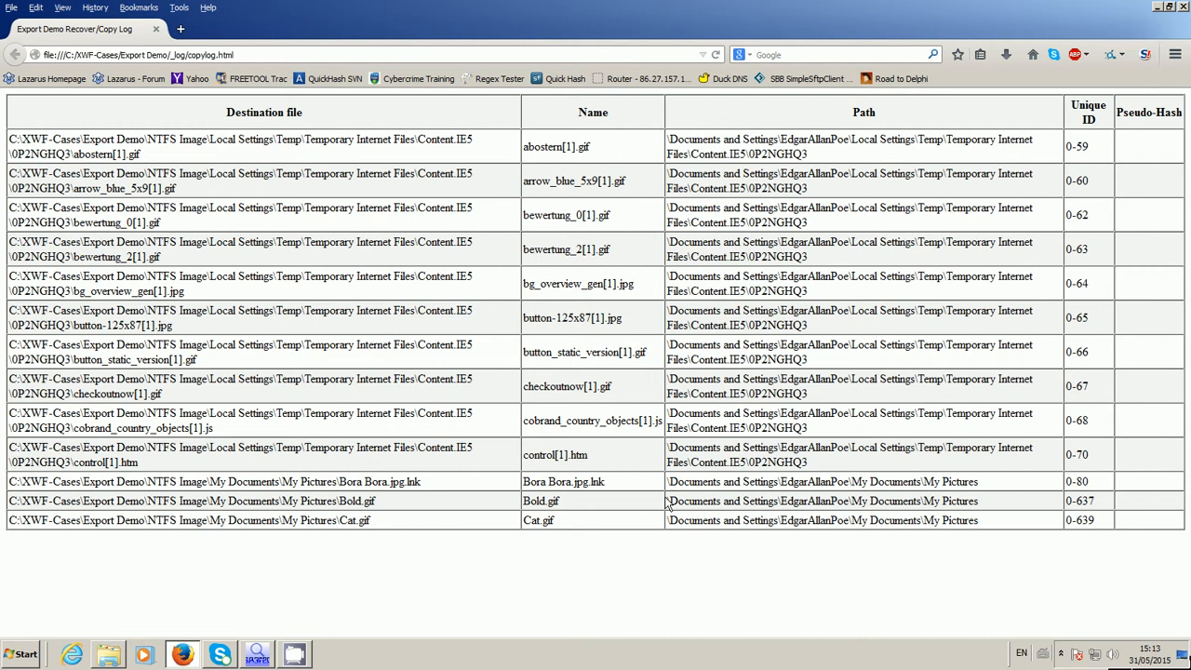
pyautogui.click(1158, 8)
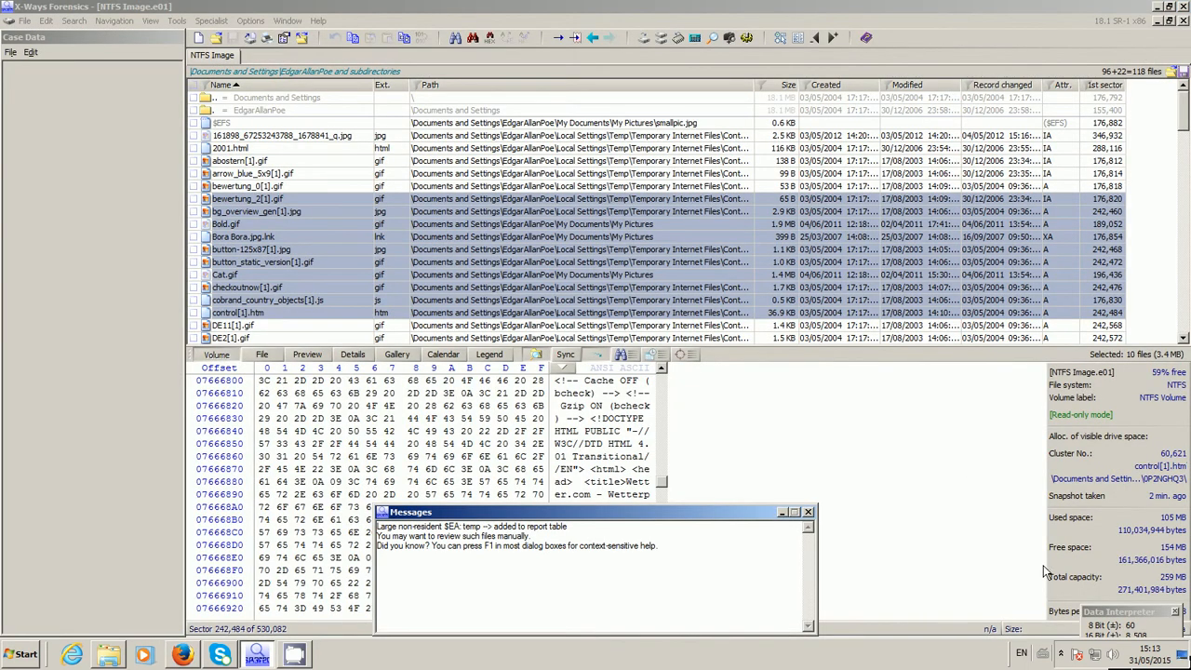
pyautogui.click(1060, 654)
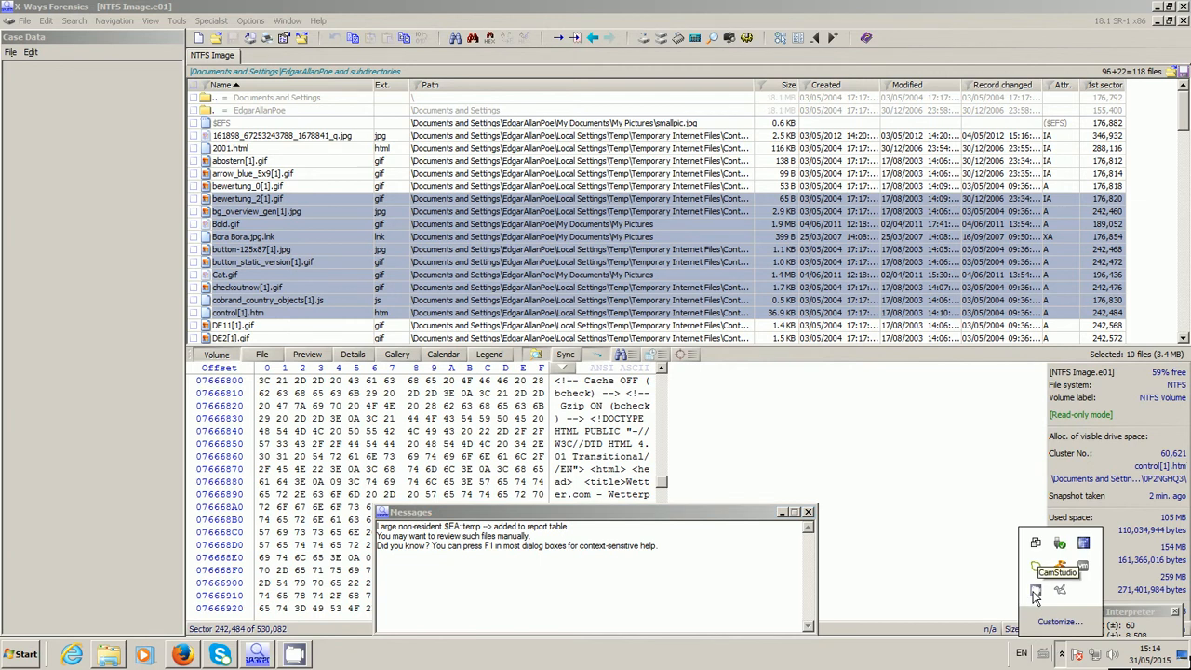